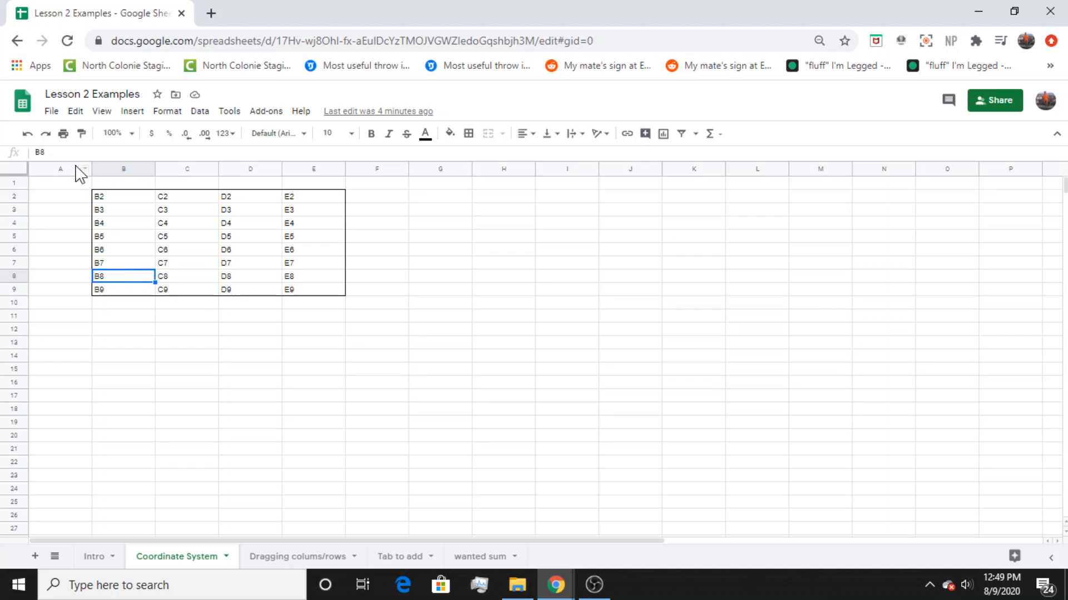
- Set the Coordinate System sheet's zoom to 200% and select cells B8 and D8 in turn
{"action": "left_click", "coordinate": [132, 135]}
{"action": "left_click", "coordinate": [118, 278]}
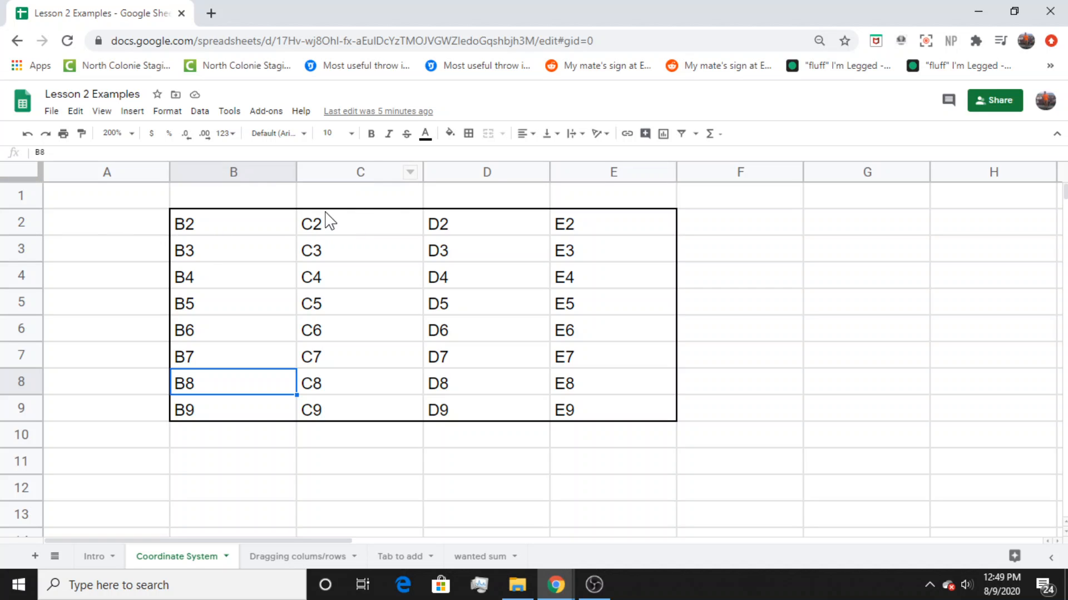
{"action": "left_click", "coordinate": [444, 390]}
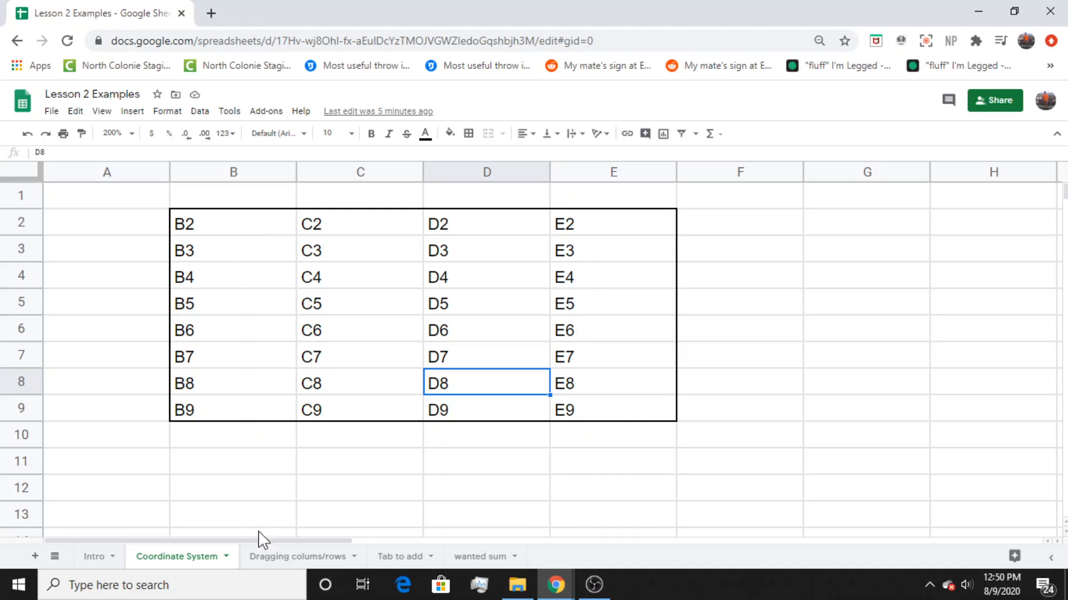
- Open the Dragging colums/rows sheet and select a cell in the red column and one in the blue row
{"action": "left_click", "coordinate": [286, 558]}
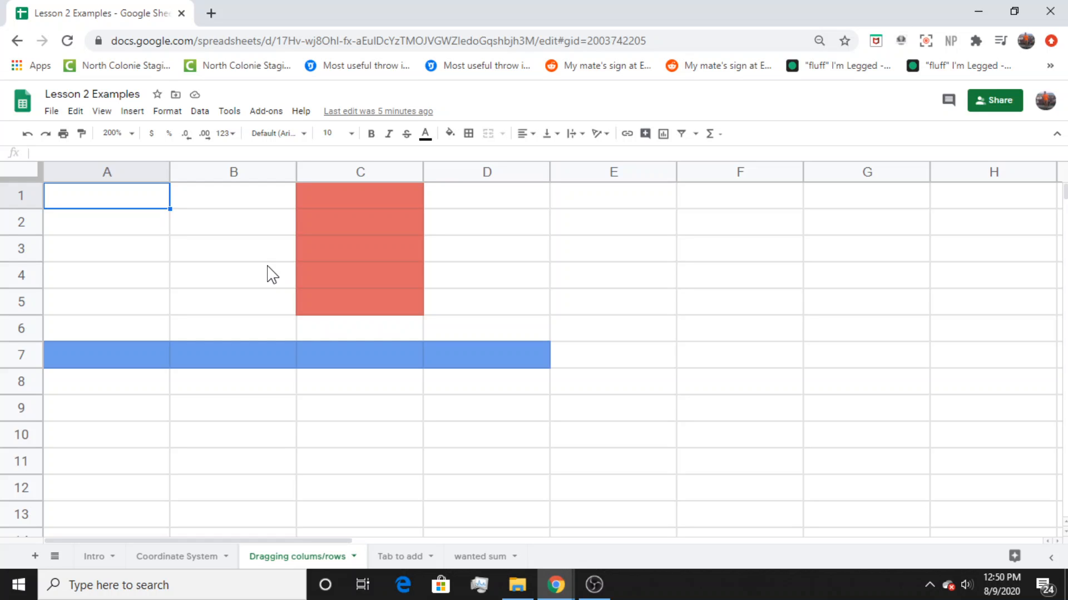
{"action": "left_click", "coordinate": [271, 274]}
{"action": "left_click", "coordinate": [296, 248]}
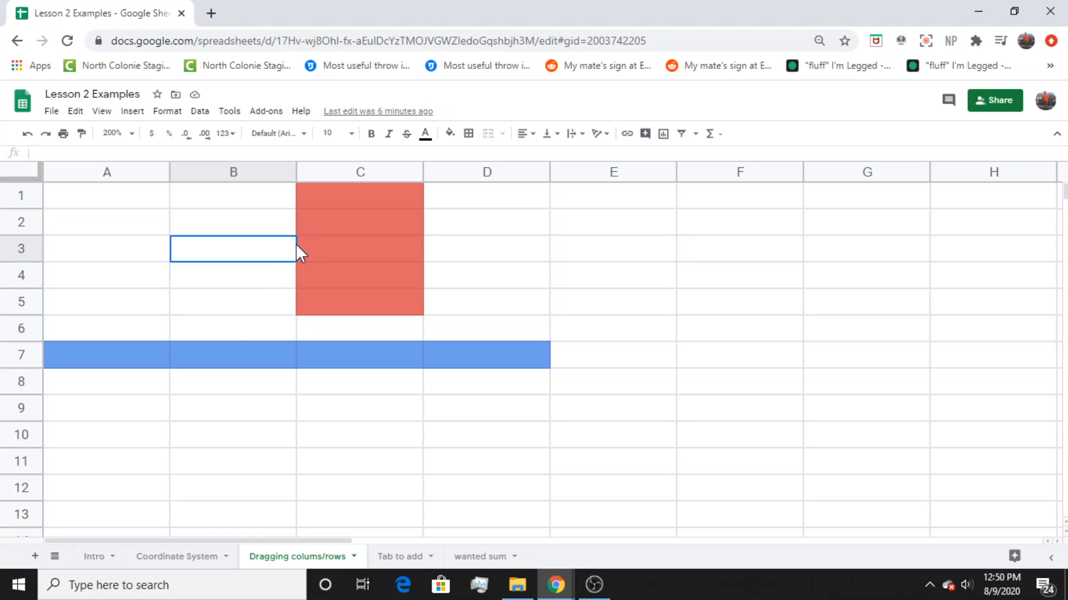
{"action": "left_click", "coordinate": [329, 248]}
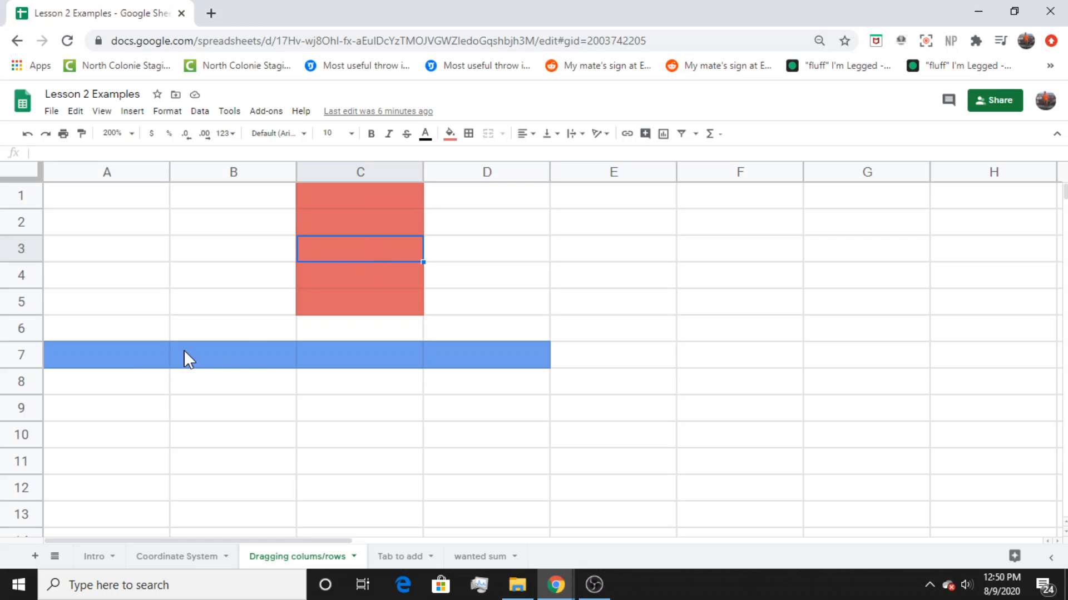
{"action": "left_click", "coordinate": [59, 359]}
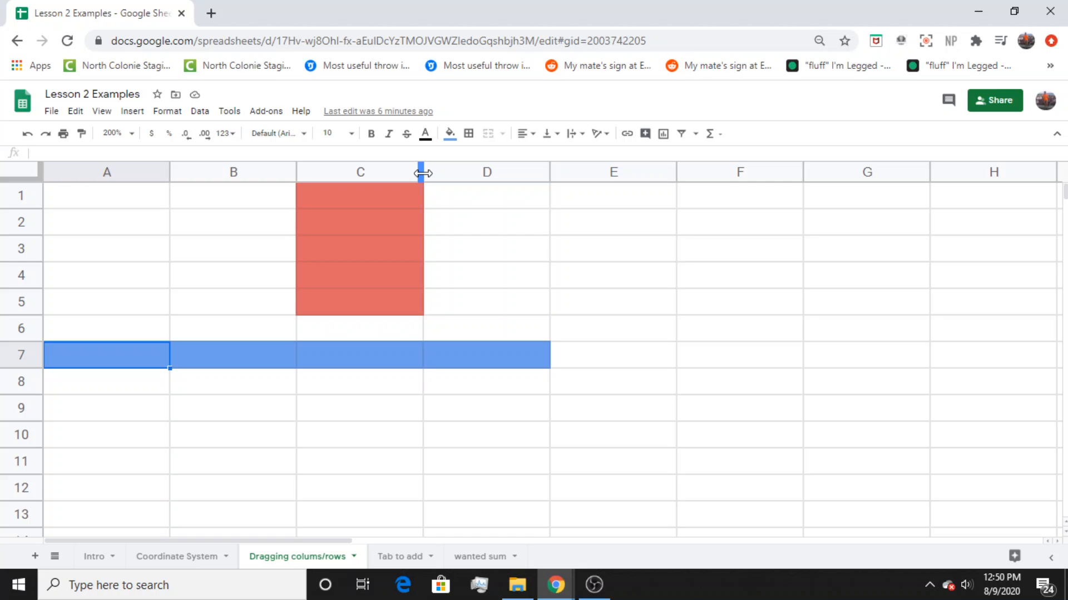
- Widen column B slightly and resize column C several times, finishing with it clearly wider than its neighbouring columns
{"action": "left_click_drag", "start_coordinate": [421, 173], "coordinate": [336, 173]}
{"action": "left_click_drag", "start_coordinate": [335, 172], "coordinate": [417, 173]}
{"action": "mouse_move", "coordinate": [296, 170]}
{"action": "left_mouse_down"}
{"action": "mouse_move", "coordinate": [233, 173]}
{"action": "mouse_move", "coordinate": [350, 173]}
{"action": "mouse_move", "coordinate": [296, 173]}
{"action": "left_mouse_up"}
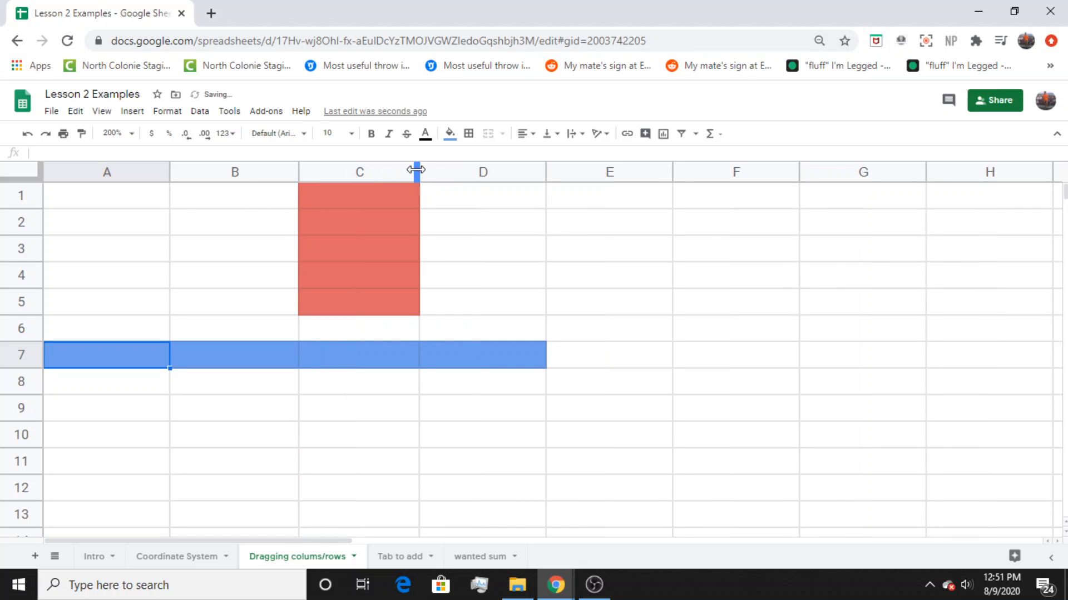
{"action": "left_click_drag", "start_coordinate": [419, 173], "coordinate": [357, 173]}
{"action": "left_click_drag", "start_coordinate": [486, 173], "coordinate": [509, 176]}
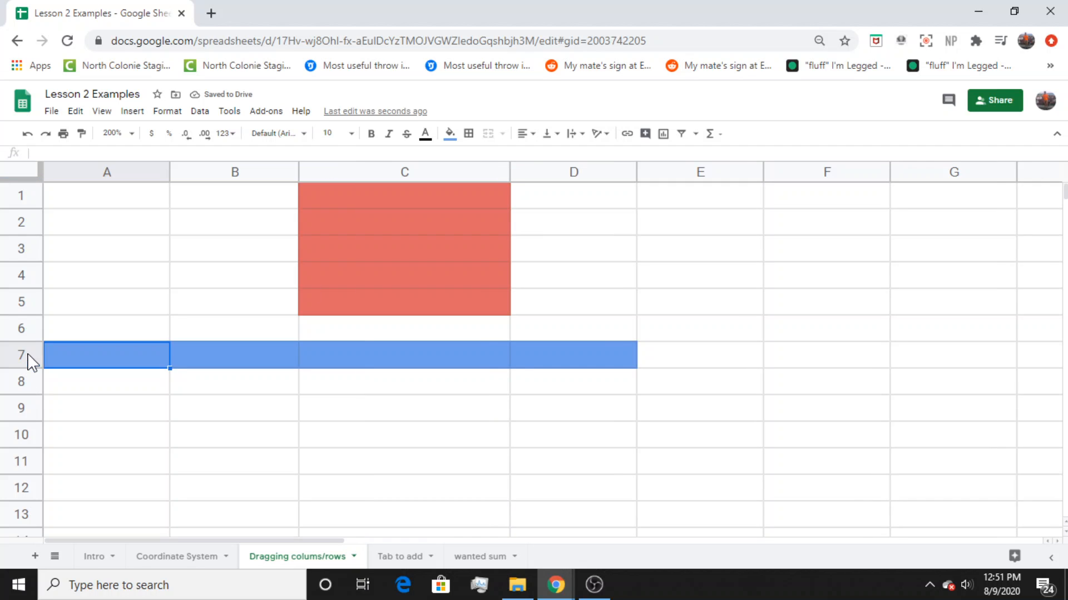
- Make row 7 slightly taller and narrow column C to slightly less than column D's width
{"action": "mouse_move", "coordinate": [29, 368]}
{"action": "left_mouse_down"}
{"action": "mouse_move", "coordinate": [24, 442]}
{"action": "mouse_move", "coordinate": [26, 346]}
{"action": "mouse_move", "coordinate": [24, 442]}
{"action": "mouse_move", "coordinate": [24, 371]}
{"action": "left_mouse_up"}
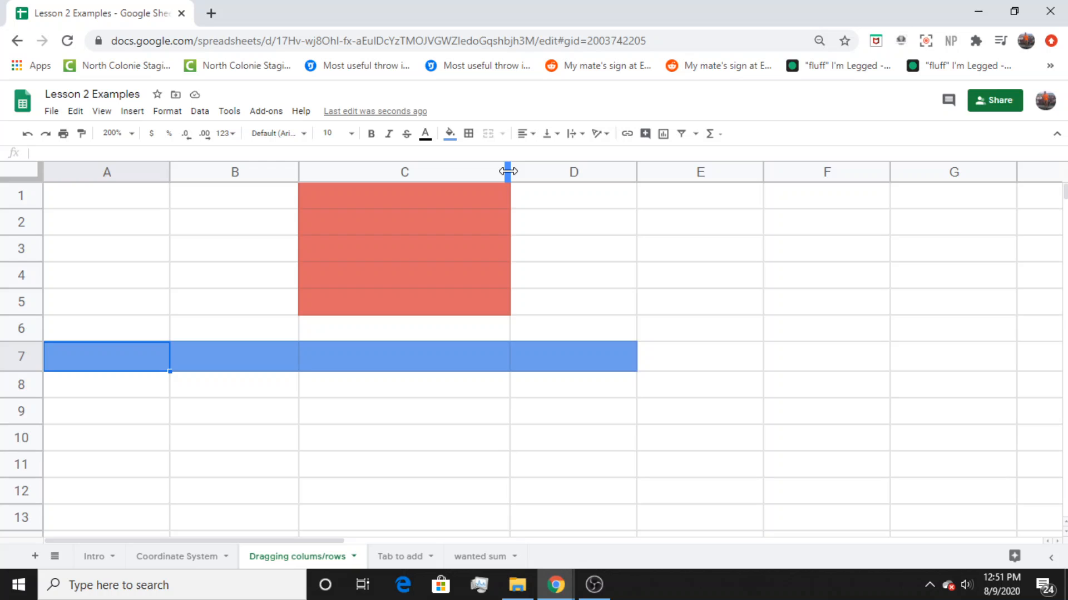
{"action": "left_click_drag", "start_coordinate": [507, 171], "coordinate": [415, 169]}
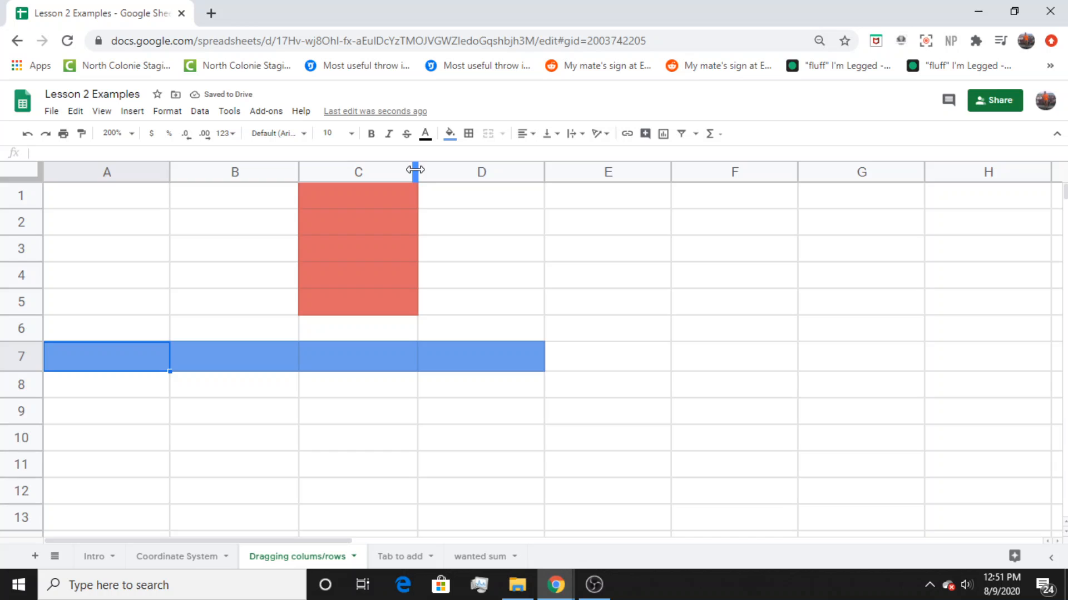
- Look at the Tab to add sheet, return to Dragging colums/rows and add a new sheet directly after it
{"action": "left_click", "coordinate": [408, 558]}
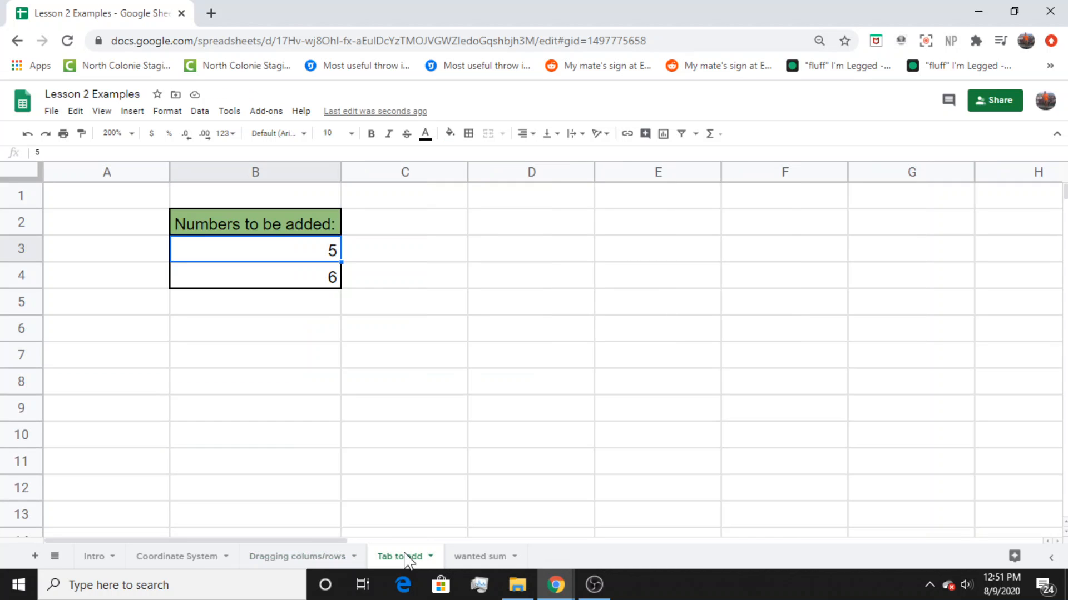
{"action": "left_click", "coordinate": [321, 559]}
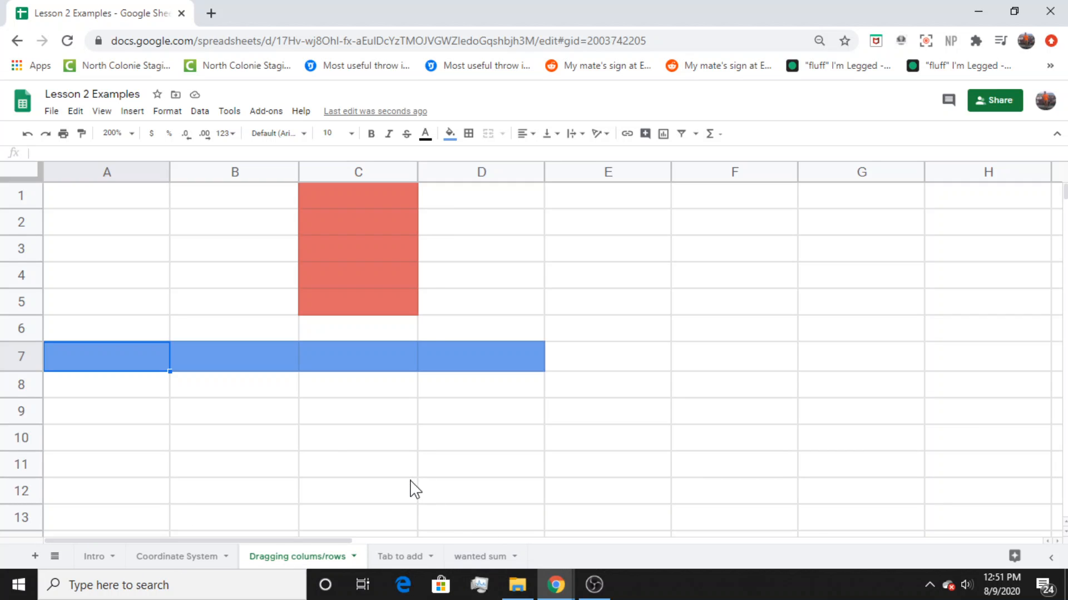
{"action": "left_click", "coordinate": [35, 557]}
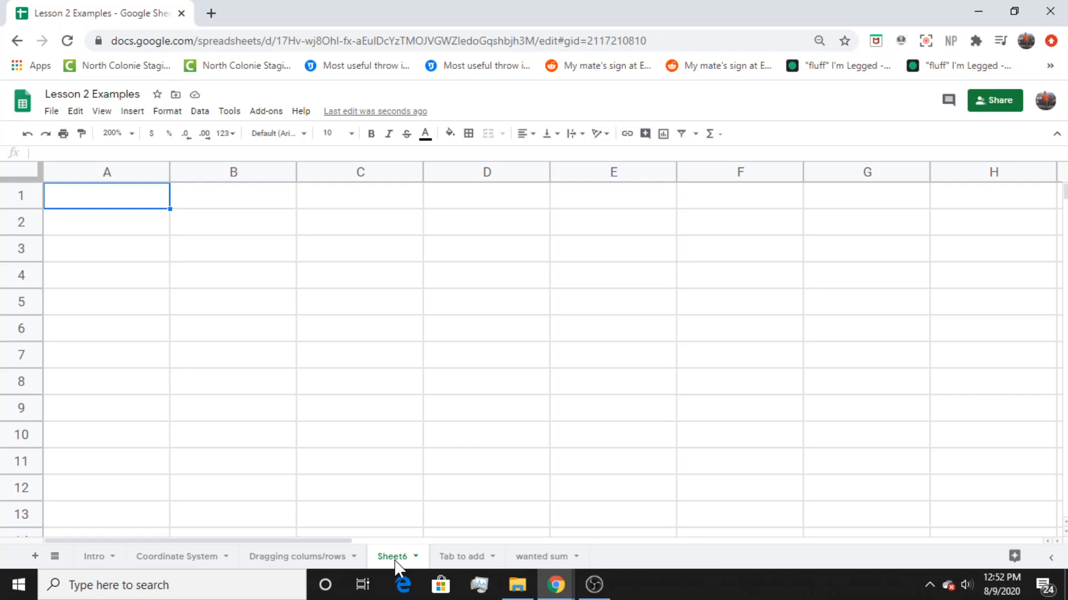
- Rename the new Sheet6 as "A Cool New Tab"
{"action": "double_click", "coordinate": [395, 560]}
{"action": "left_click", "coordinate": [398, 498]}
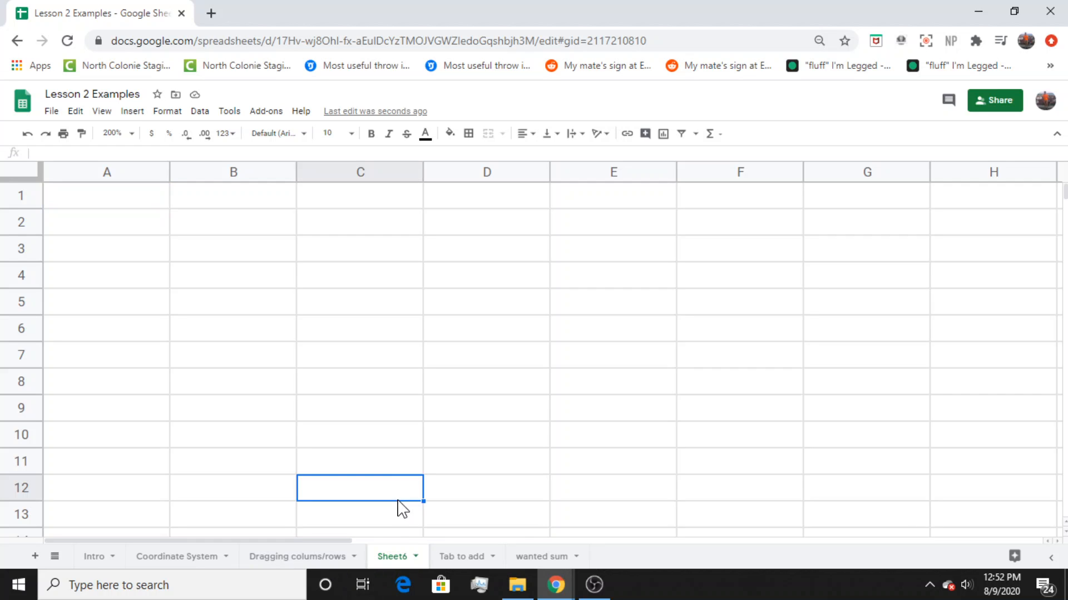
{"action": "double_click", "coordinate": [393, 558]}
{"action": "type", "text": "A"}
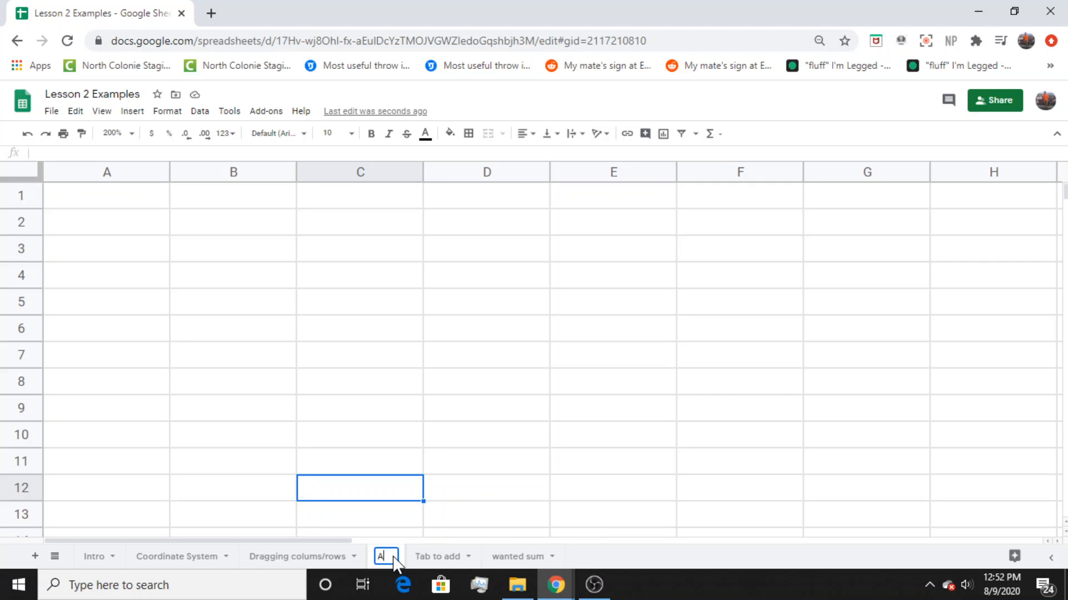
{"action": "type", "text": " New"}
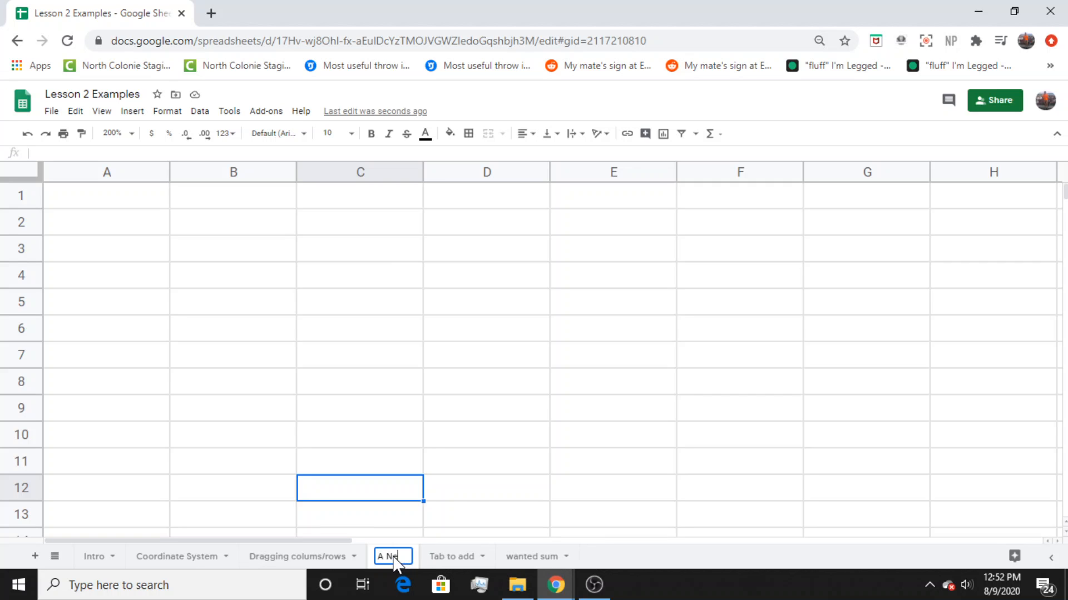
{"action": "key", "text": "BackSpace"}
{"action": "key", "text": "BackSpace"}
{"action": "key", "text": "BackSpace"}
{"action": "key", "text": "BackSpace"}
{"action": "type", "text": "Cool"}
{"action": "type", "text": "Tab"}
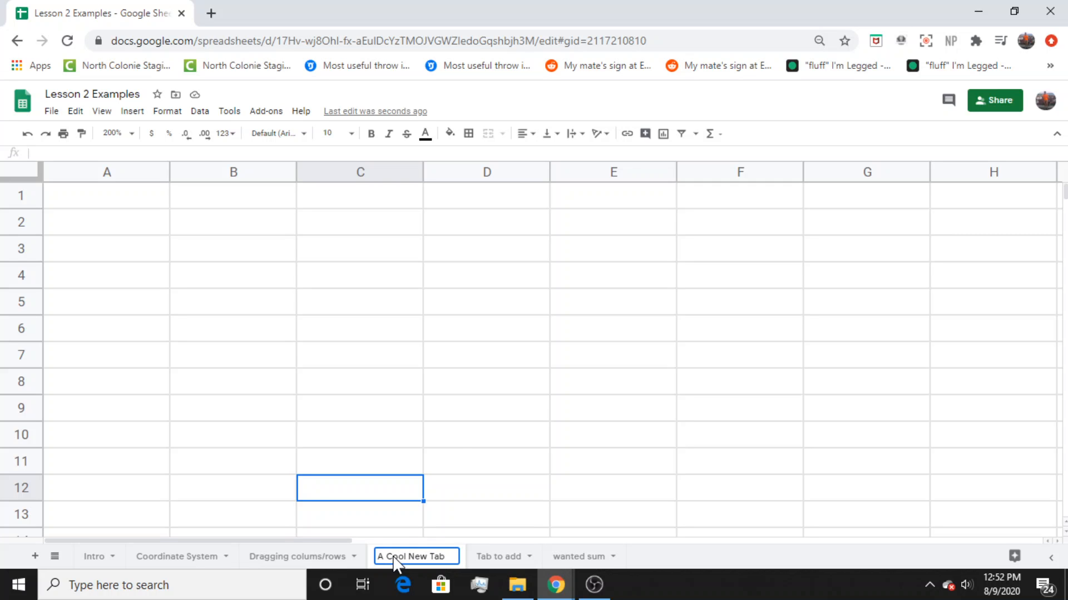
{"action": "left_click", "coordinate": [463, 446]}
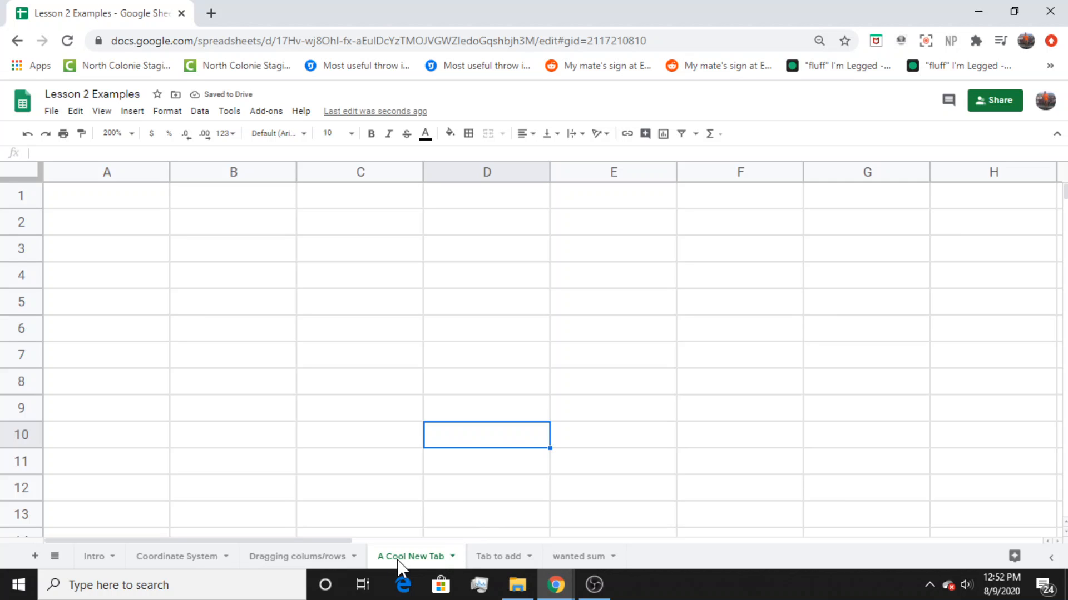
- Examine the available sheet options for A Cool New Tab and close them without choosing any
{"action": "left_click", "coordinate": [453, 557]}
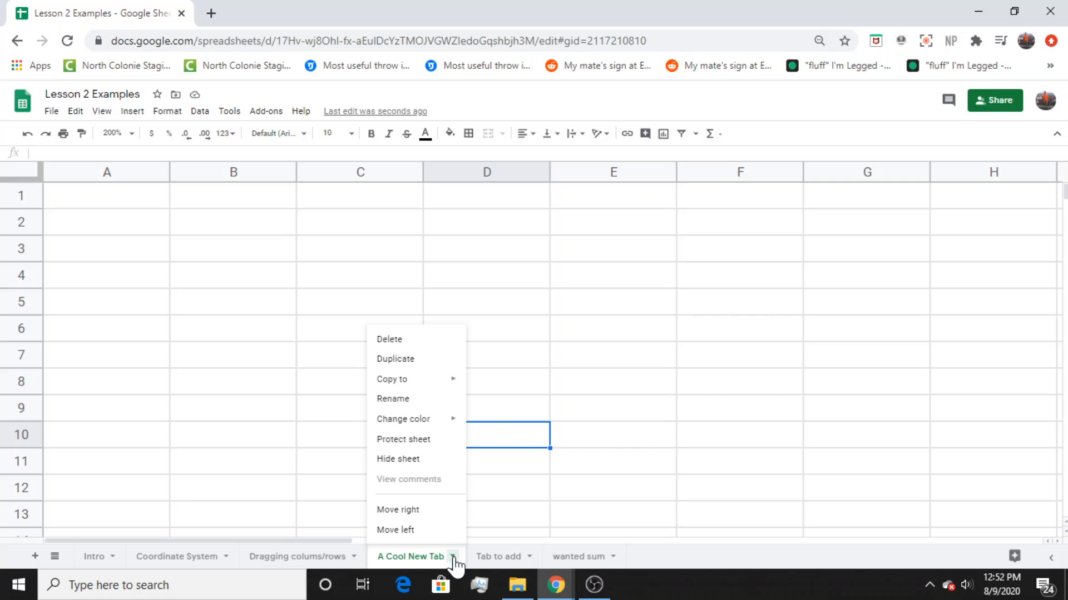
{"action": "left_click", "coordinate": [453, 557]}
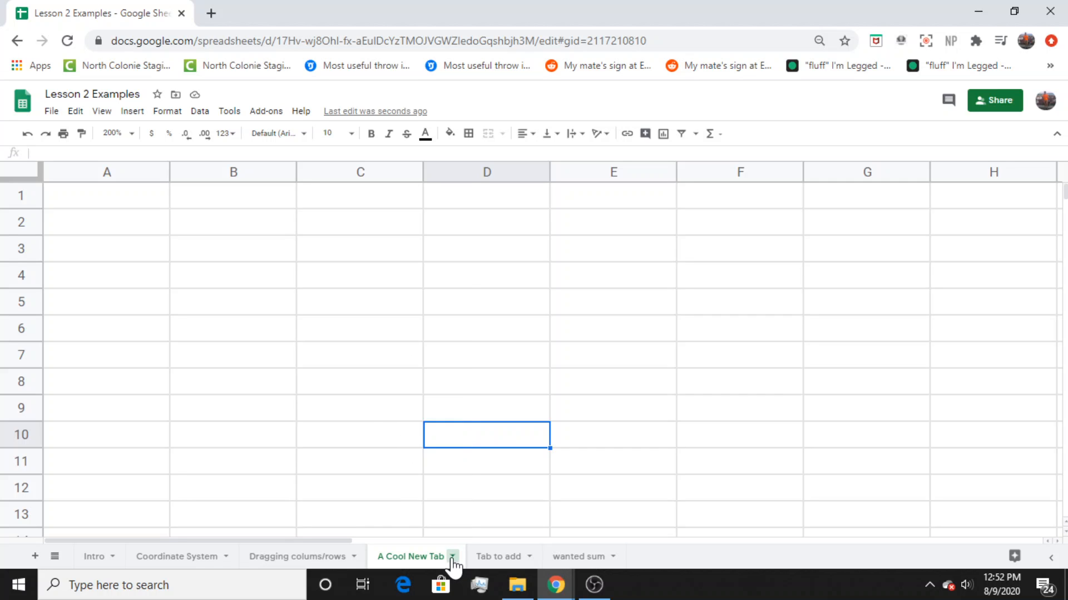
{"action": "left_click", "coordinate": [453, 557]}
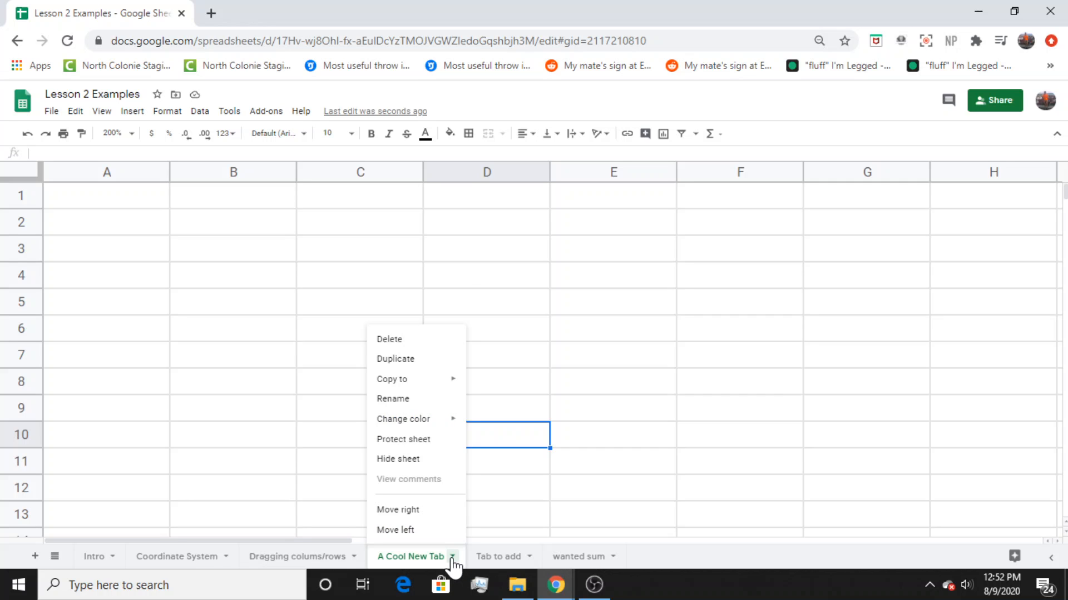
{"action": "left_click", "coordinate": [556, 436]}
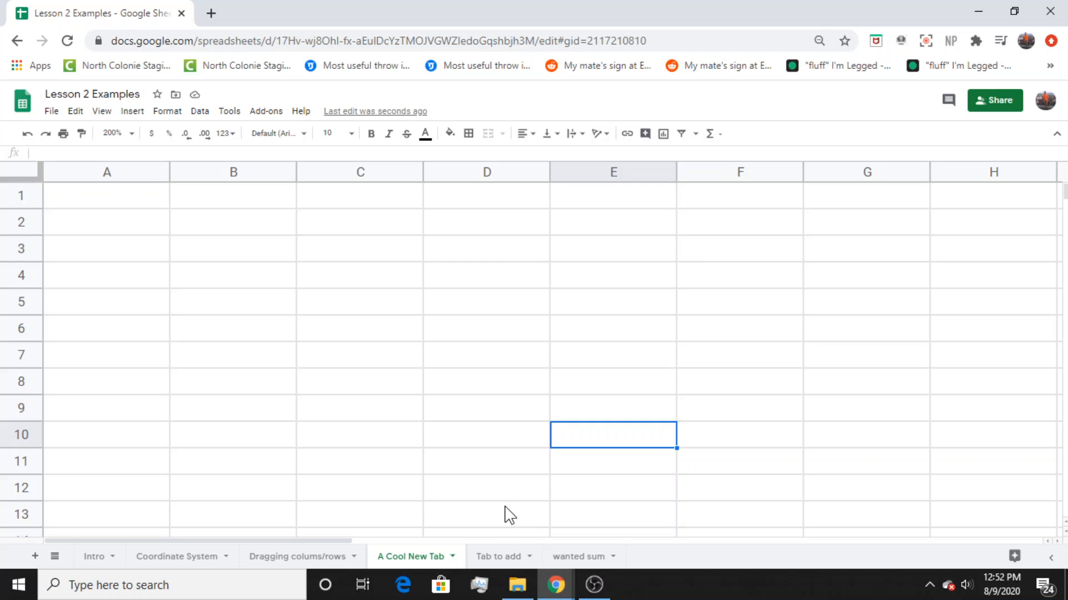
- Compare the Tab to add sheet with A Cool New Tab and select a block of empty cells on the latter
{"action": "left_click", "coordinate": [507, 558]}
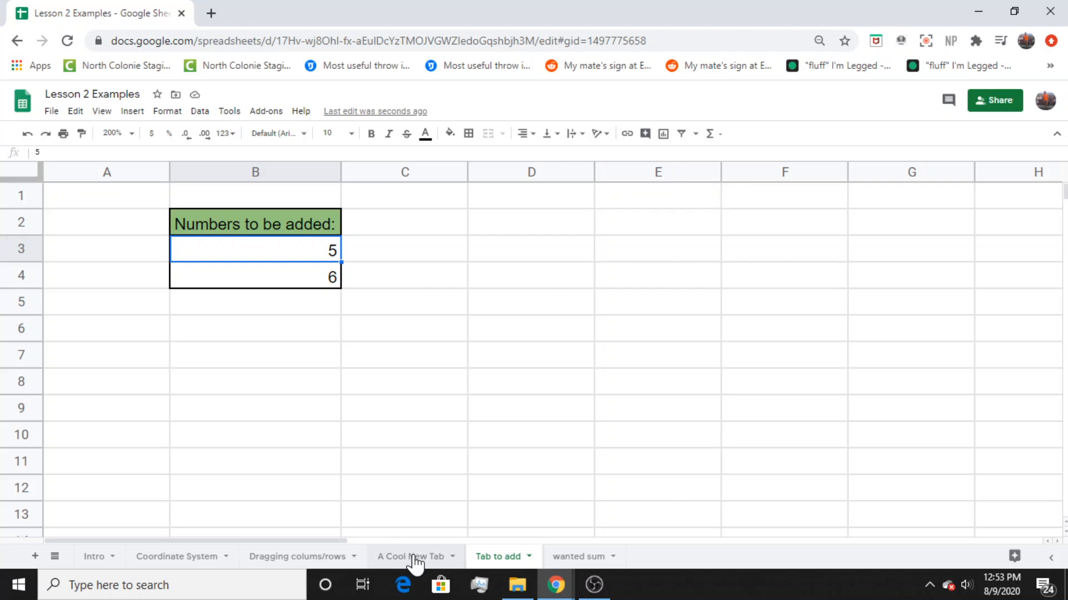
{"action": "left_click", "coordinate": [414, 557]}
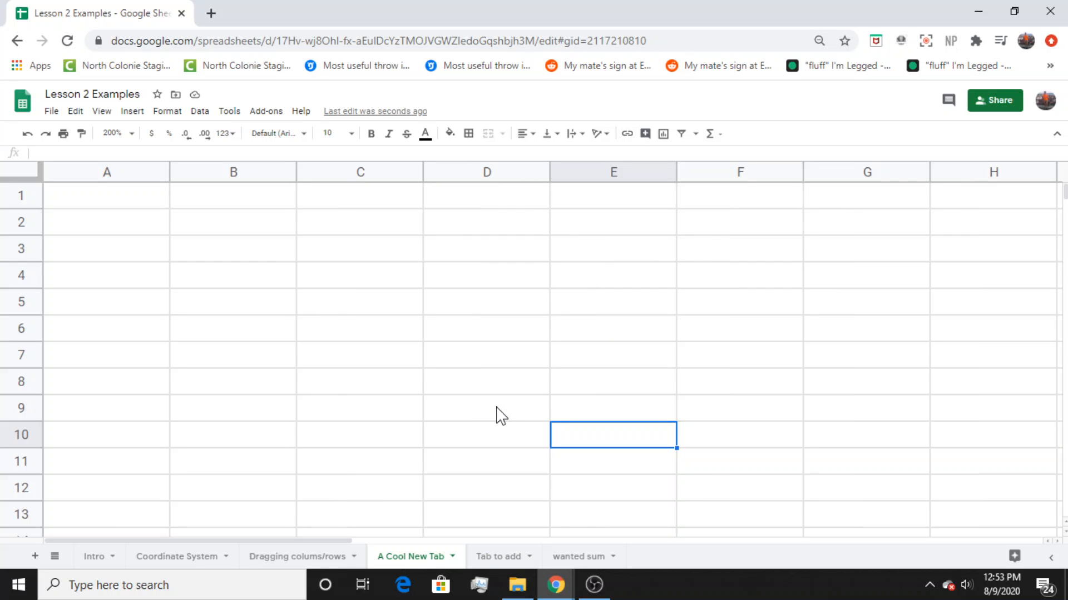
{"action": "left_click_drag", "start_coordinate": [314, 231], "coordinate": [598, 362]}
{"action": "left_click", "coordinate": [340, 309]}
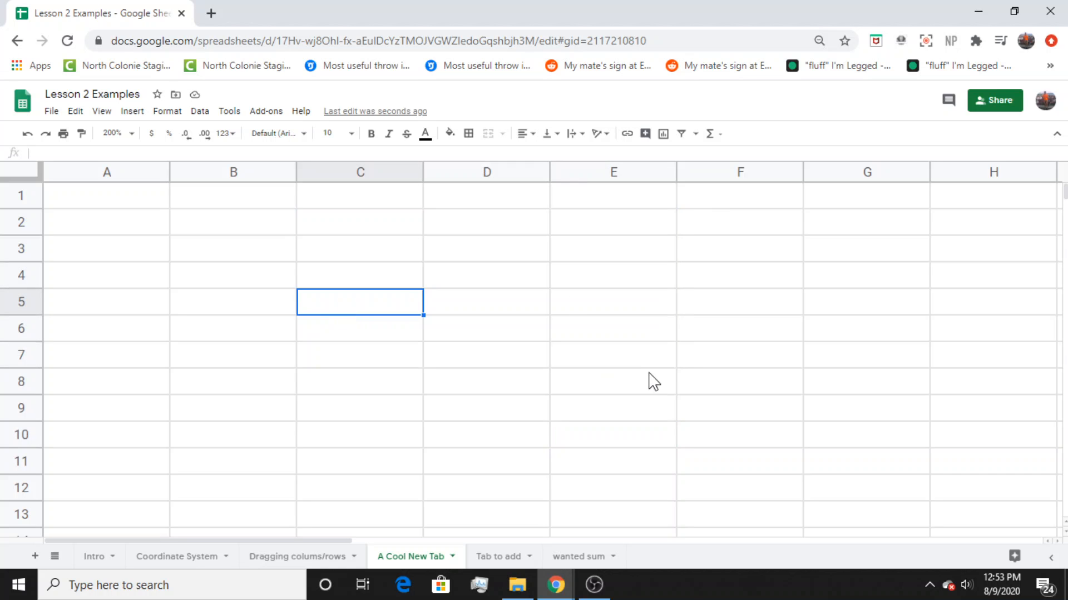
- Return to the Tab to add sheet and inspect the two numbers in cells B3 and B4
{"action": "left_click", "coordinate": [502, 558]}
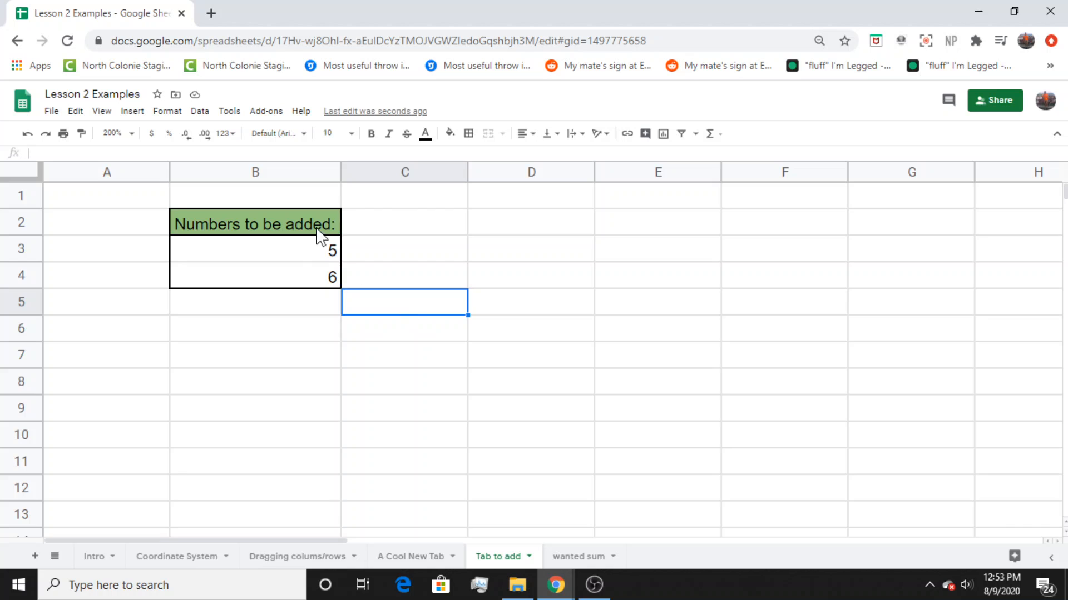
{"action": "left_click", "coordinate": [326, 247]}
{"action": "left_click", "coordinate": [326, 274]}
{"action": "left_click", "coordinate": [328, 248]}
{"action": "left_click", "coordinate": [331, 277]}
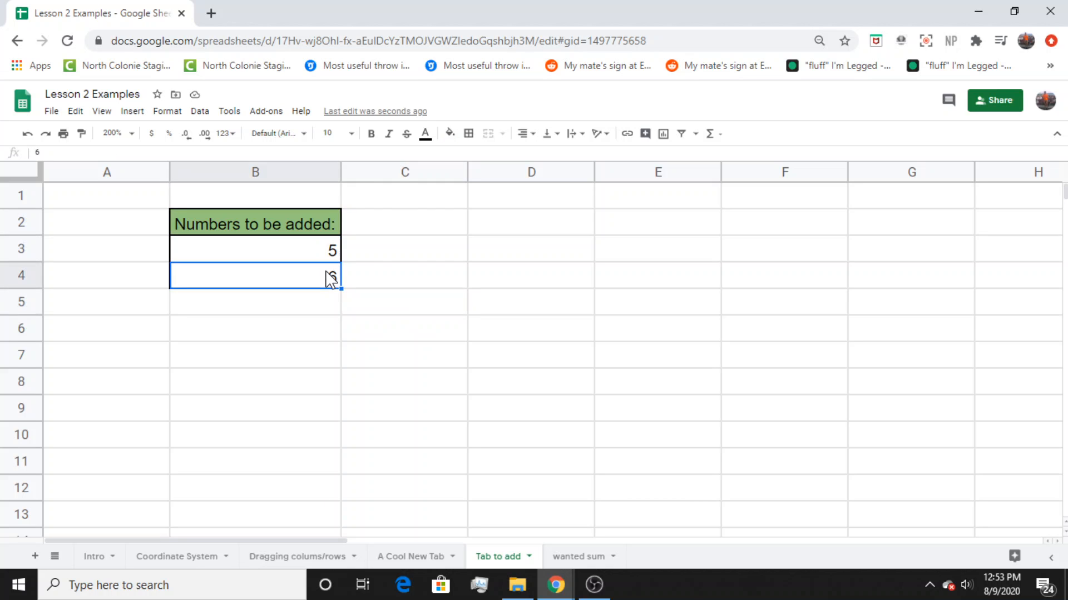
- Open the wanted sum sheet and clear the existing formula from cell C2 beside the Wanted Sum label
{"action": "left_click", "coordinate": [562, 553]}
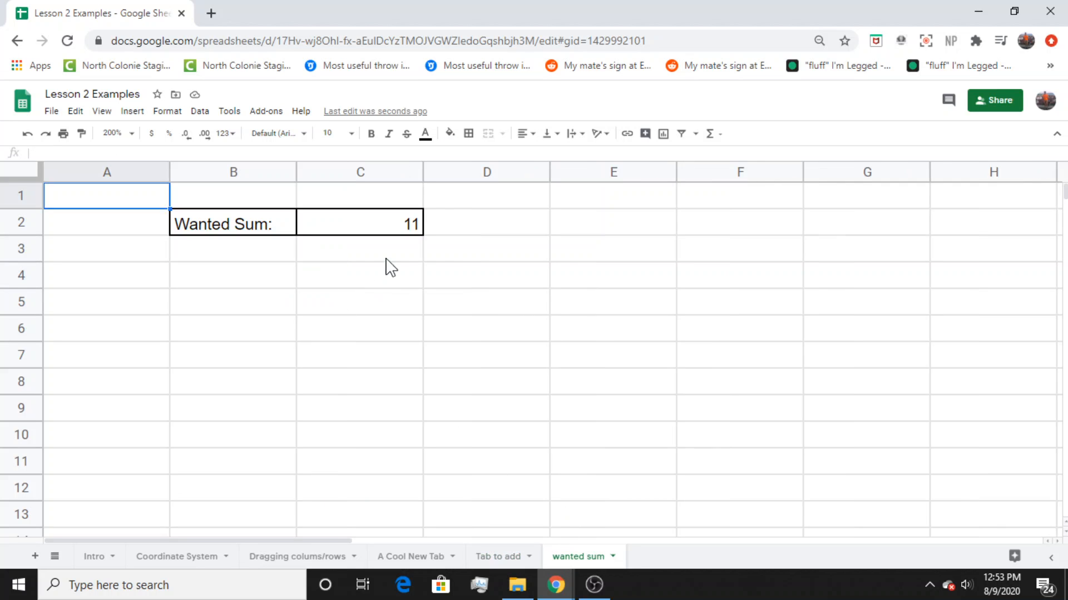
{"action": "left_click", "coordinate": [399, 223]}
{"action": "key", "text": "BackSpace"}
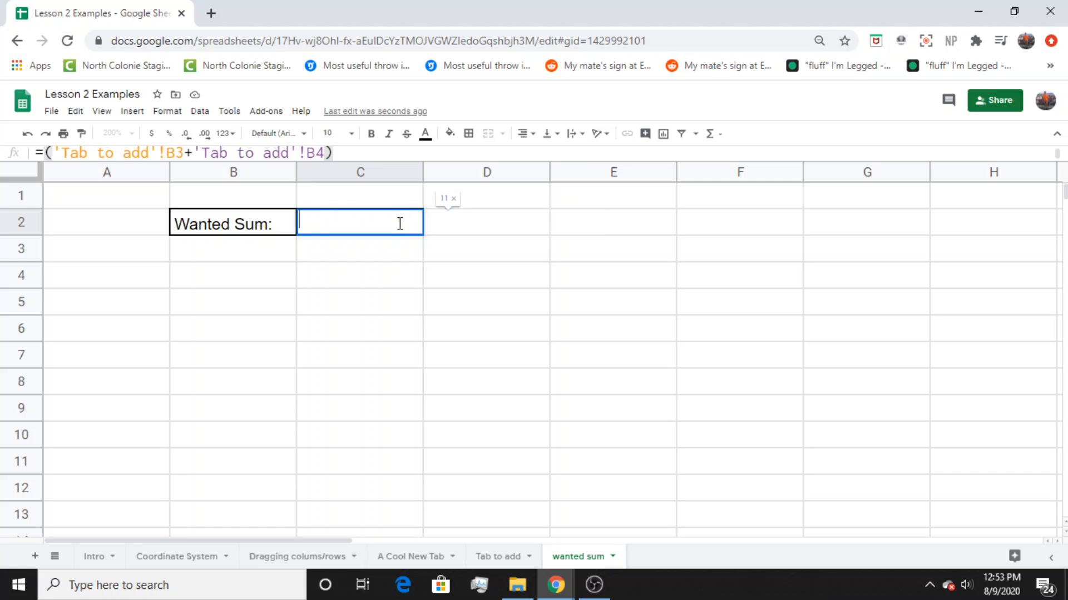
{"action": "left_click", "coordinate": [394, 275]}
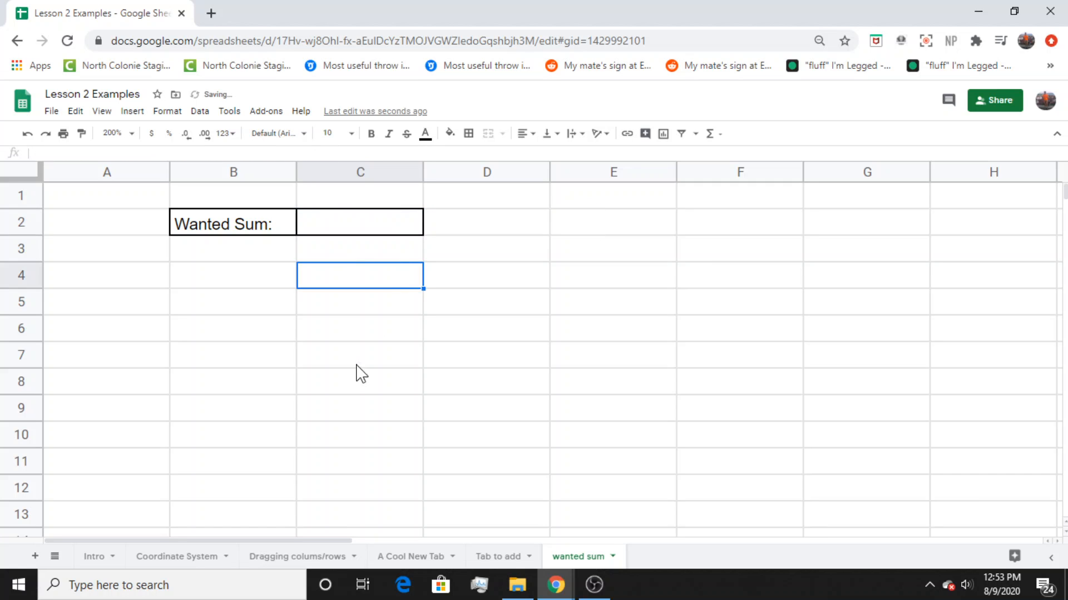
- Review the source cells B3 and B4 on the Tab to add sheet and return to the wanted sum sheet
{"action": "left_click", "coordinate": [489, 556]}
{"action": "left_click", "coordinate": [331, 252]}
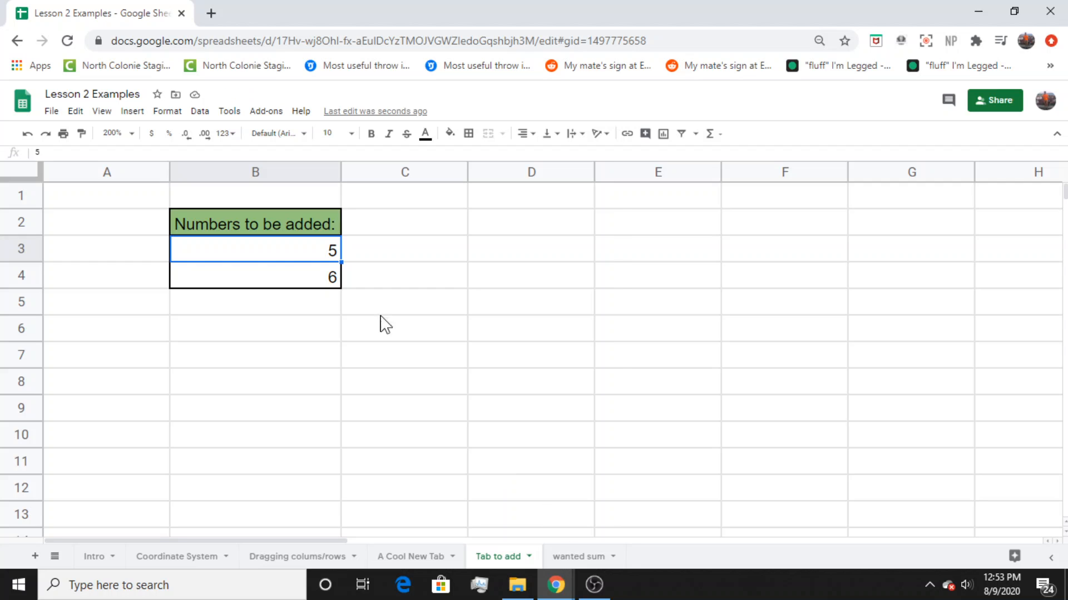
{"action": "left_click", "coordinate": [311, 280]}
{"action": "left_click", "coordinate": [578, 556]}
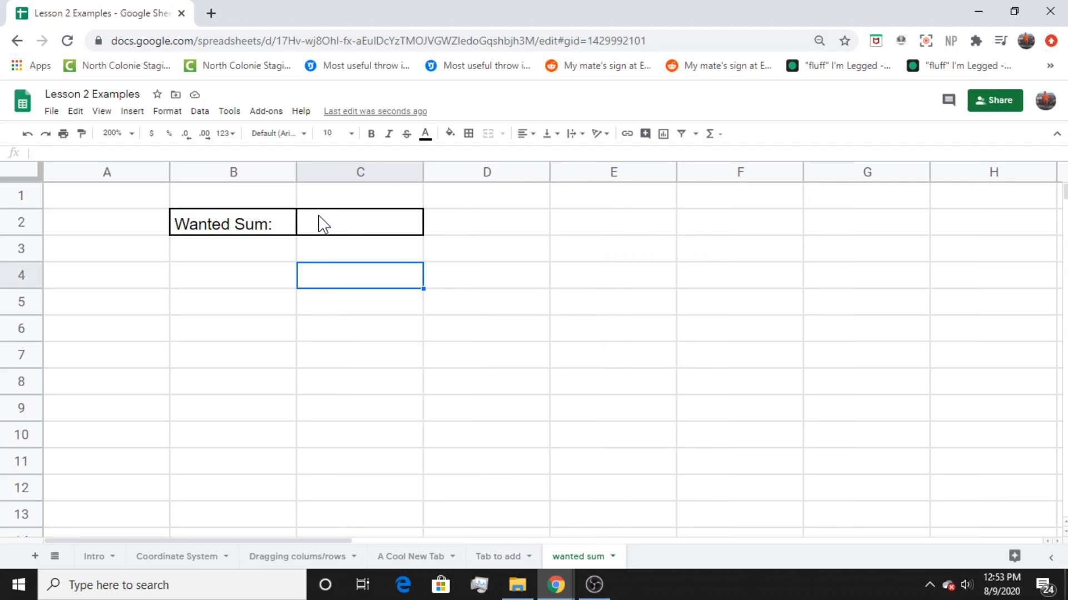
- Enter a formula in cell C2 of the wanted sum sheet adding B3 and B4 from the Tab to add sheet: =('Tab to add'!B3+'Tab to add'!B4)
{"action": "left_click", "coordinate": [351, 223]}
{"action": "double_click", "coordinate": [352, 223]}
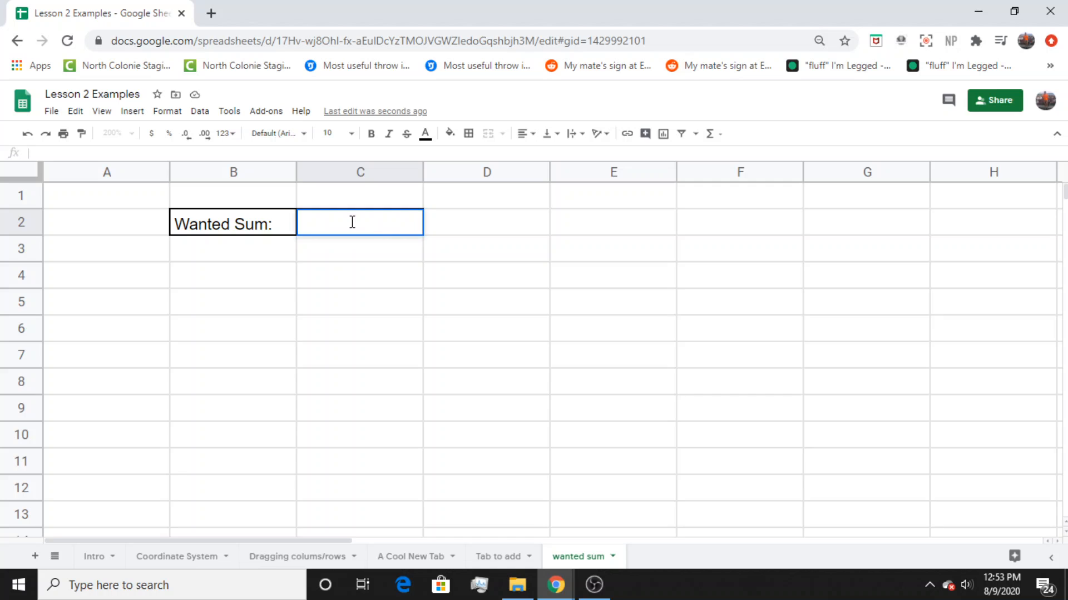
{"action": "type", "text": "="}
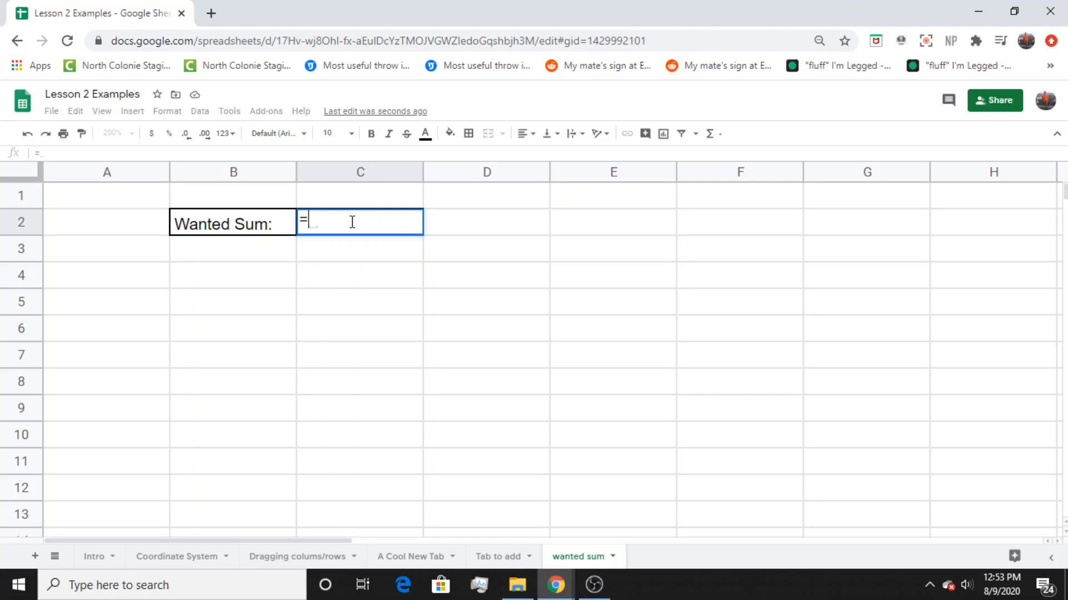
{"action": "type", "text": "("}
{"action": "left_click", "coordinate": [509, 558]}
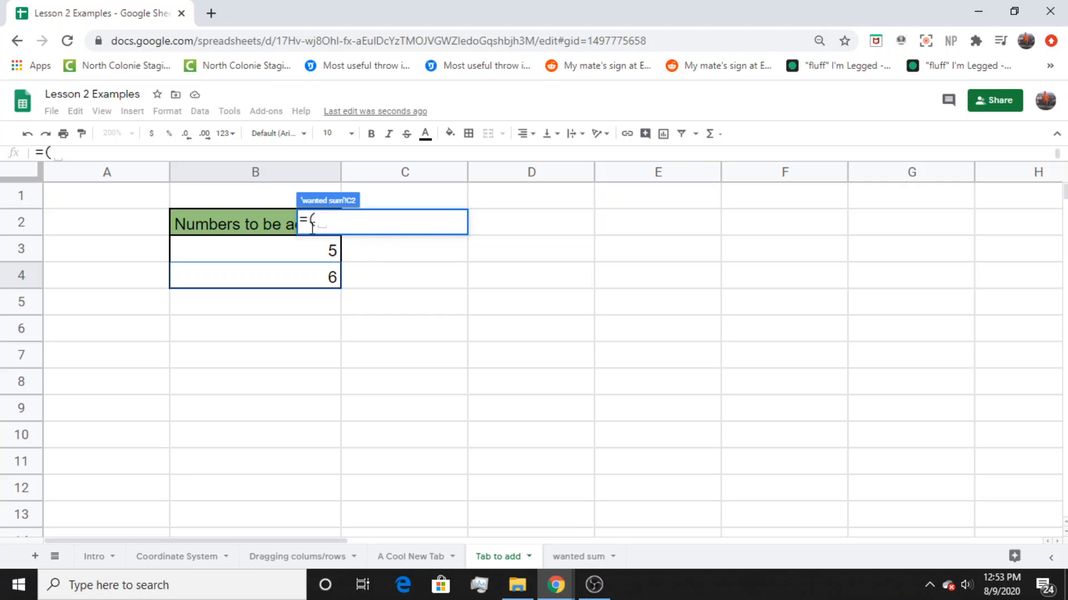
{"action": "left_click", "coordinate": [329, 256]}
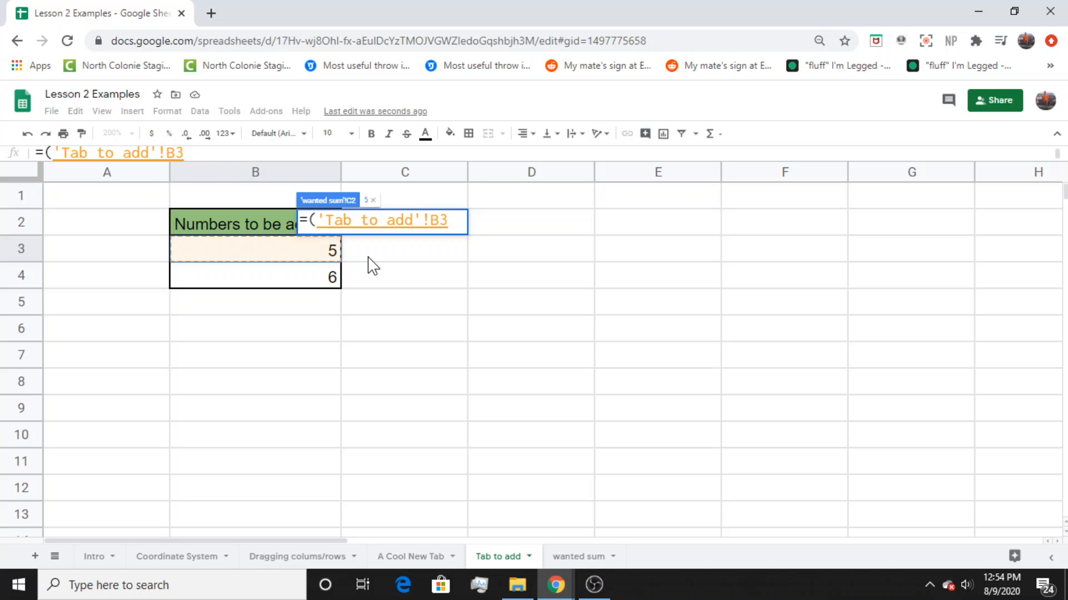
{"action": "type", "text": "+"}
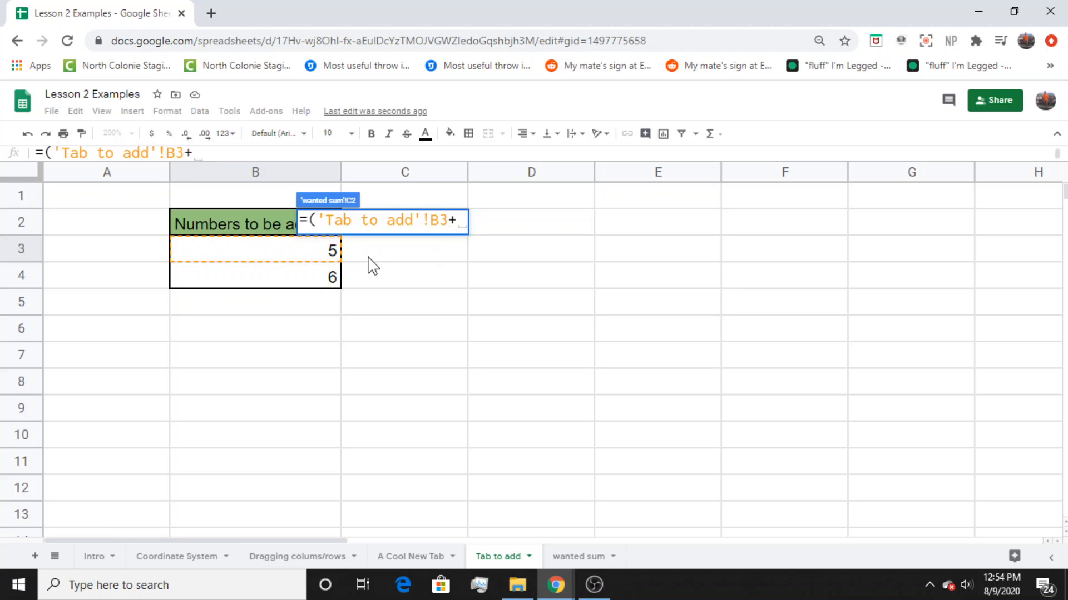
{"action": "left_click", "coordinate": [323, 279]}
{"action": "type", "text": ")"}
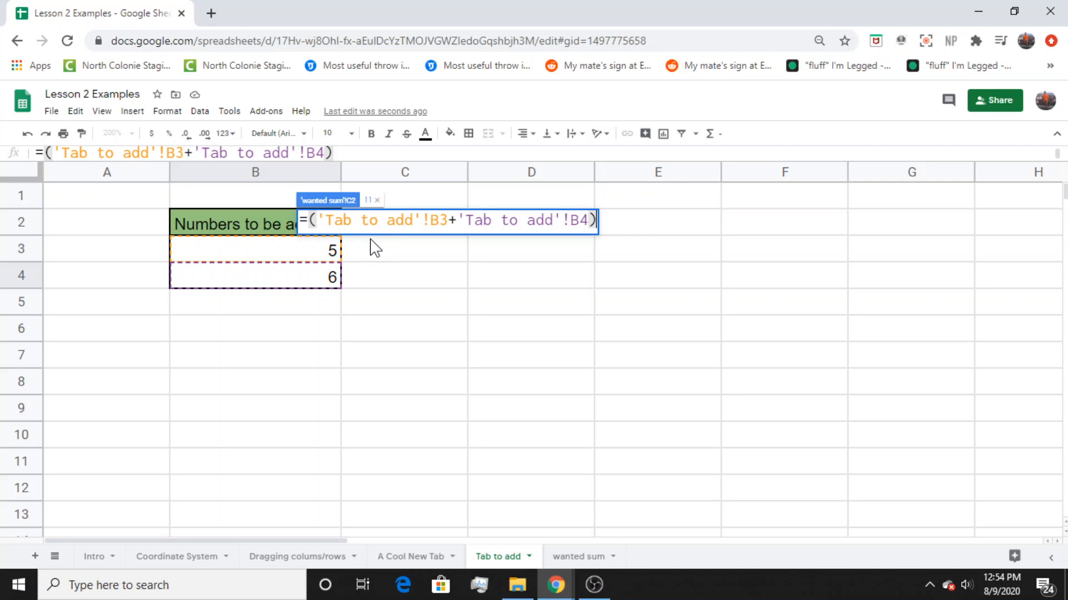
{"action": "key", "text": "Return"}
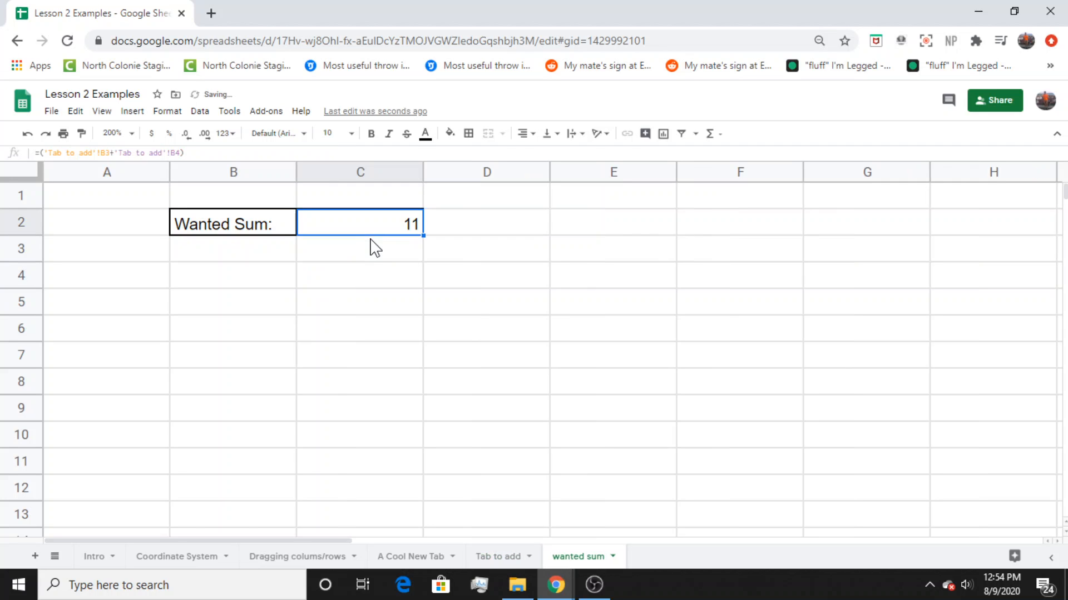
- Replace the formula in C2 with one that references the source cells in reverse order: =('Tab to add'!B4+'Tab to add'!B3)
{"action": "double_click", "coordinate": [397, 224]}
{"action": "triple_click", "coordinate": [418, 217]}
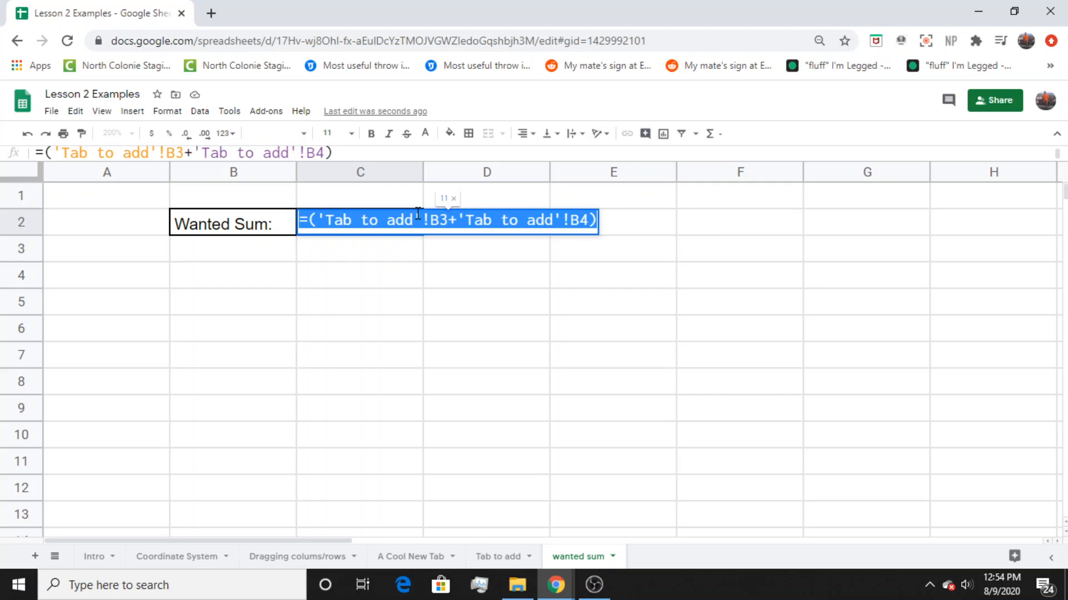
{"action": "type", "text": "="}
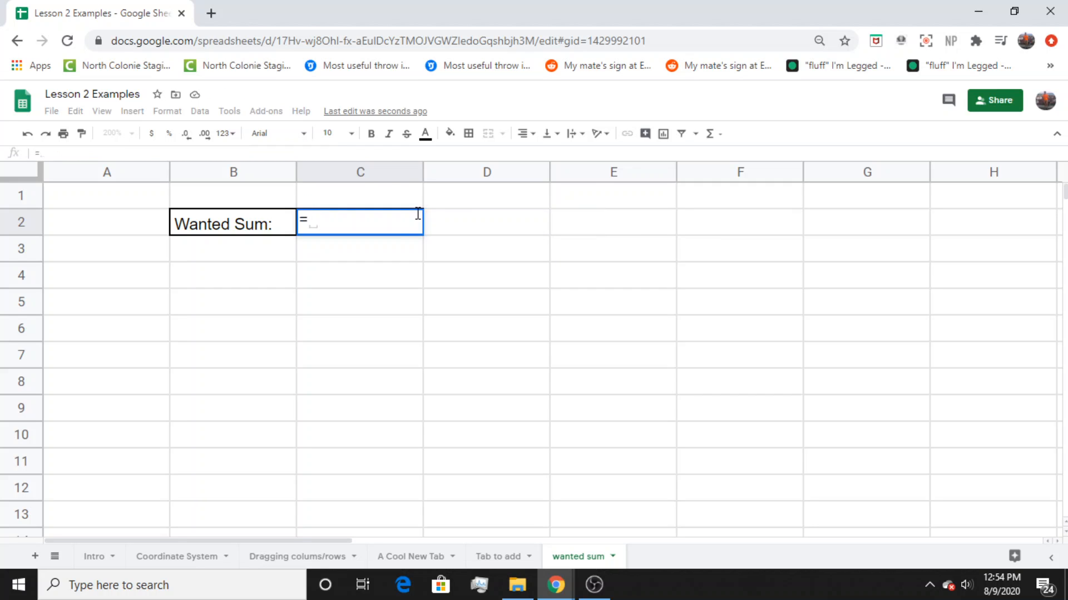
{"action": "type", "text": "("}
{"action": "left_click", "coordinate": [502, 563]}
{"action": "left_click_drag", "start_coordinate": [332, 254], "coordinate": [333, 286]}
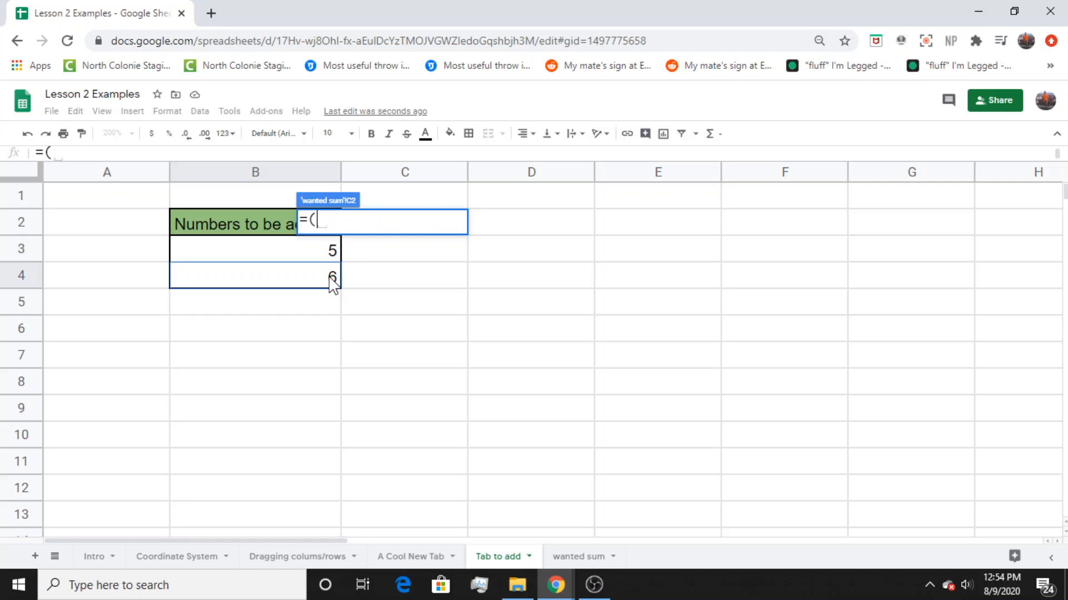
{"action": "left_click", "coordinate": [332, 284]}
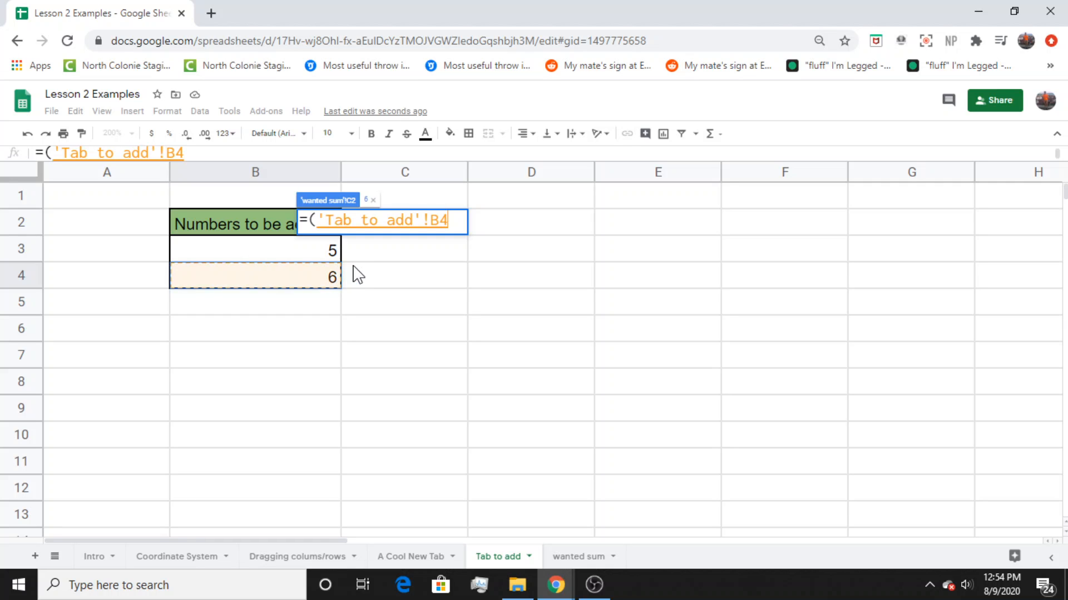
{"action": "type", "text": "+"}
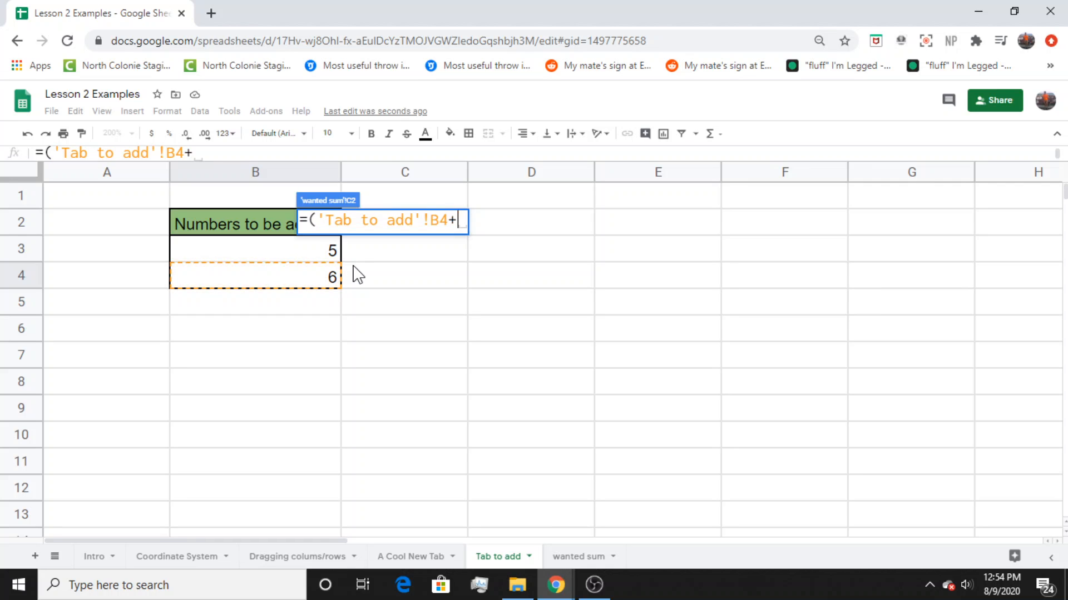
{"action": "left_click", "coordinate": [328, 255]}
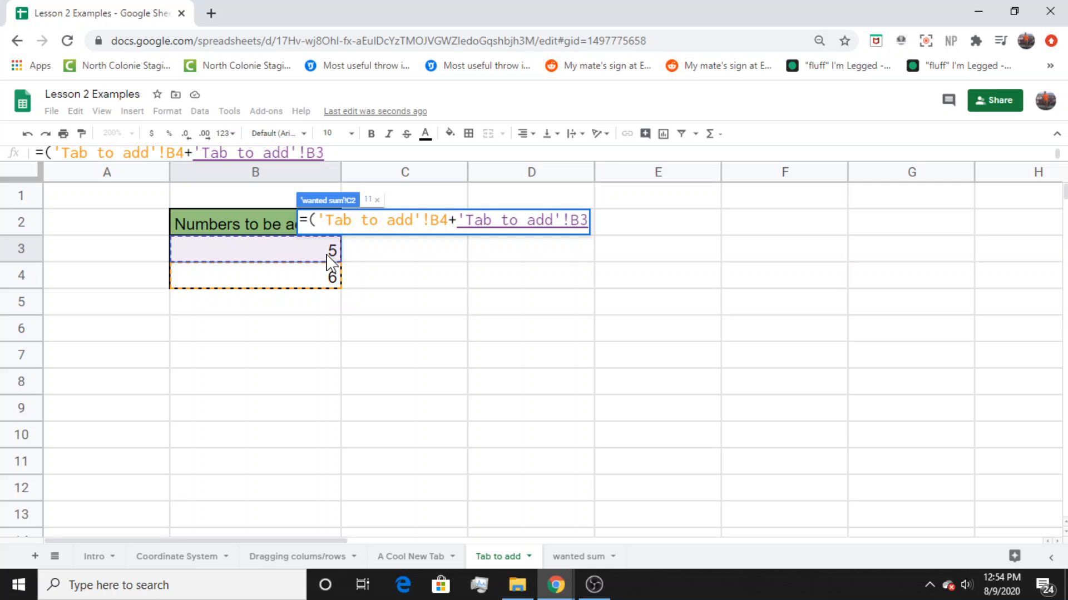
{"action": "type", "text": ")"}
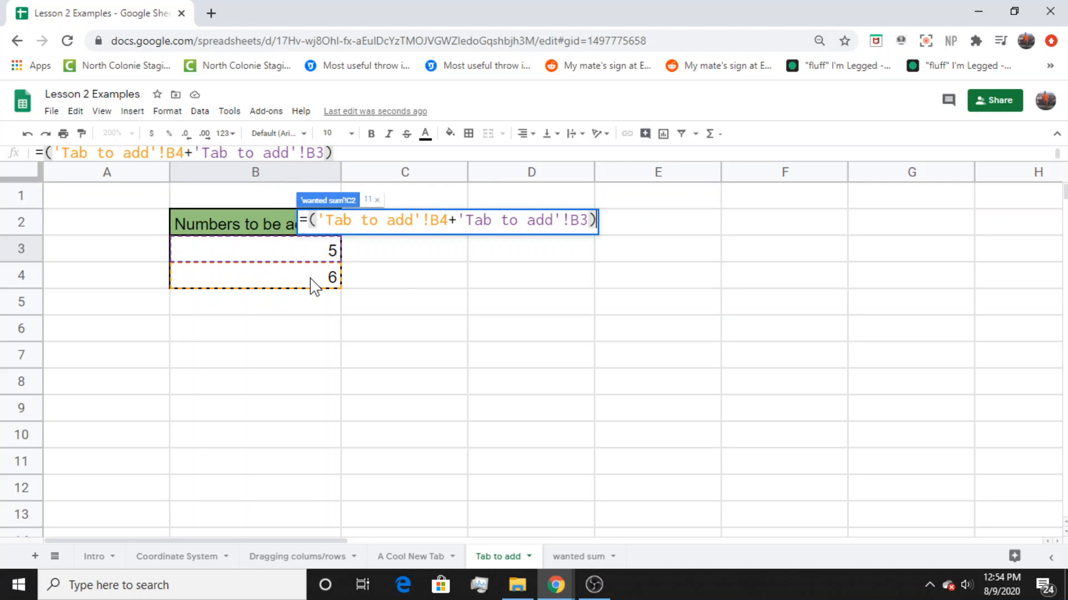
- Highlight the sheet name and cell reference in the first part of the formula, and commit the formula to C2
{"action": "left_click_drag", "start_coordinate": [321, 222], "coordinate": [421, 221]}
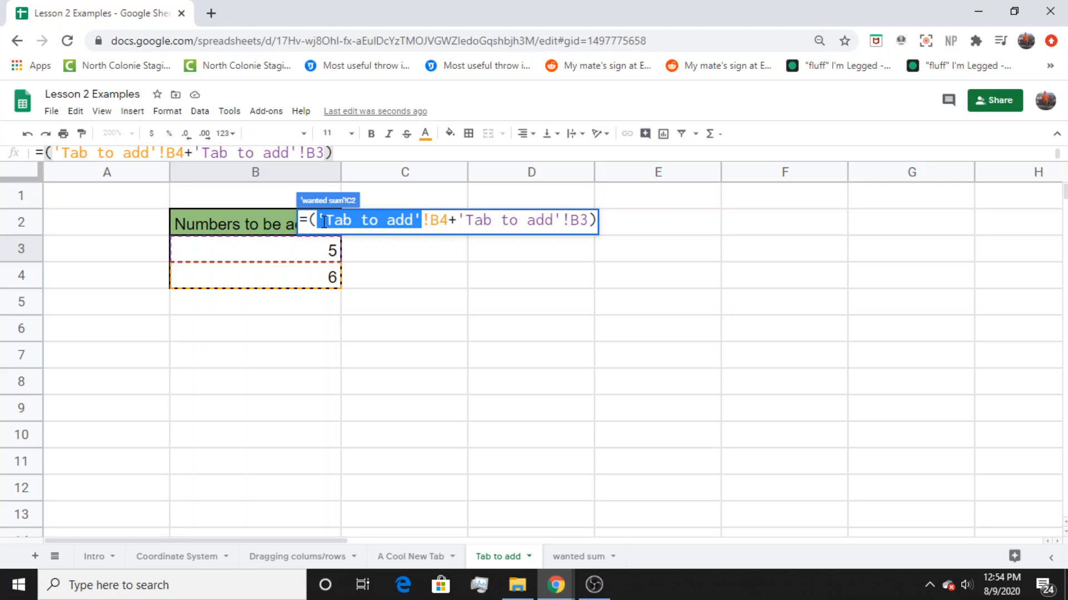
{"action": "left_click_drag", "start_coordinate": [320, 219], "coordinate": [422, 223]}
{"action": "left_click", "coordinate": [437, 221]}
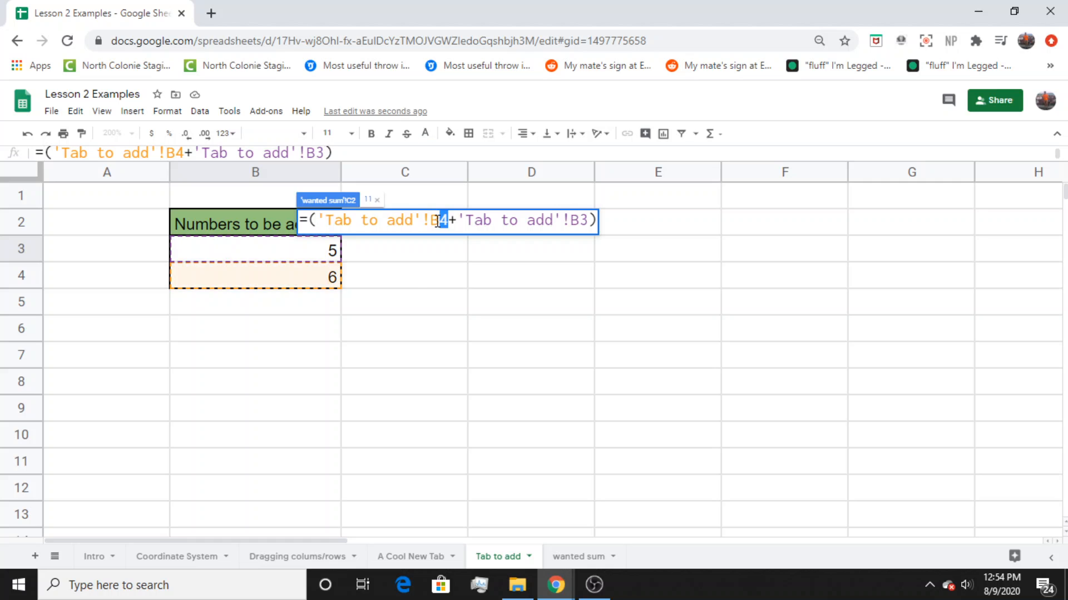
{"action": "key", "text": "Return"}
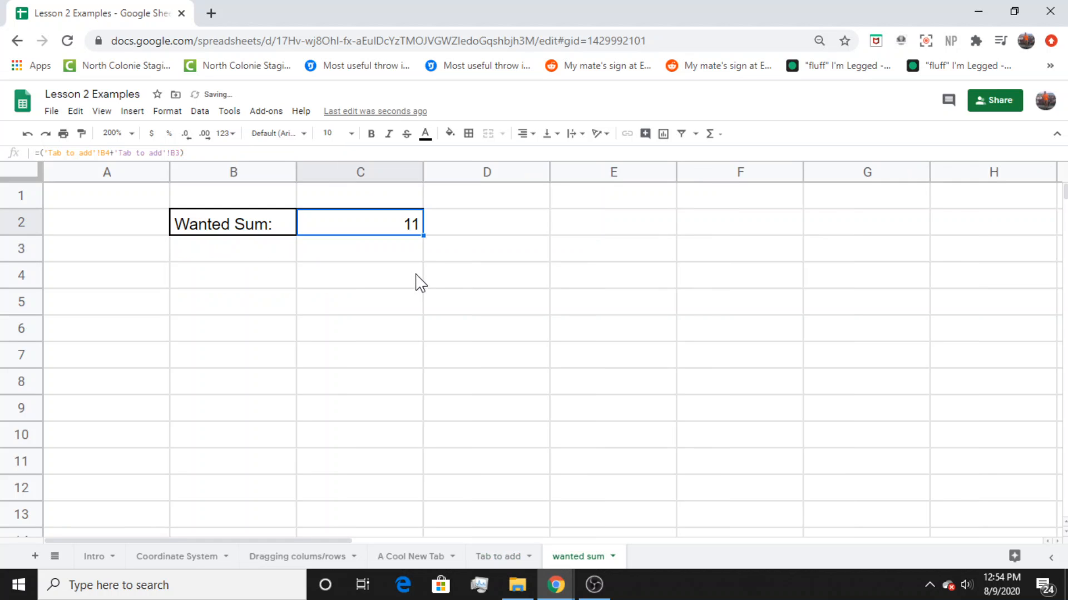
- Rename the Tab to add sheet as HELLO
{"action": "double_click", "coordinate": [503, 558]}
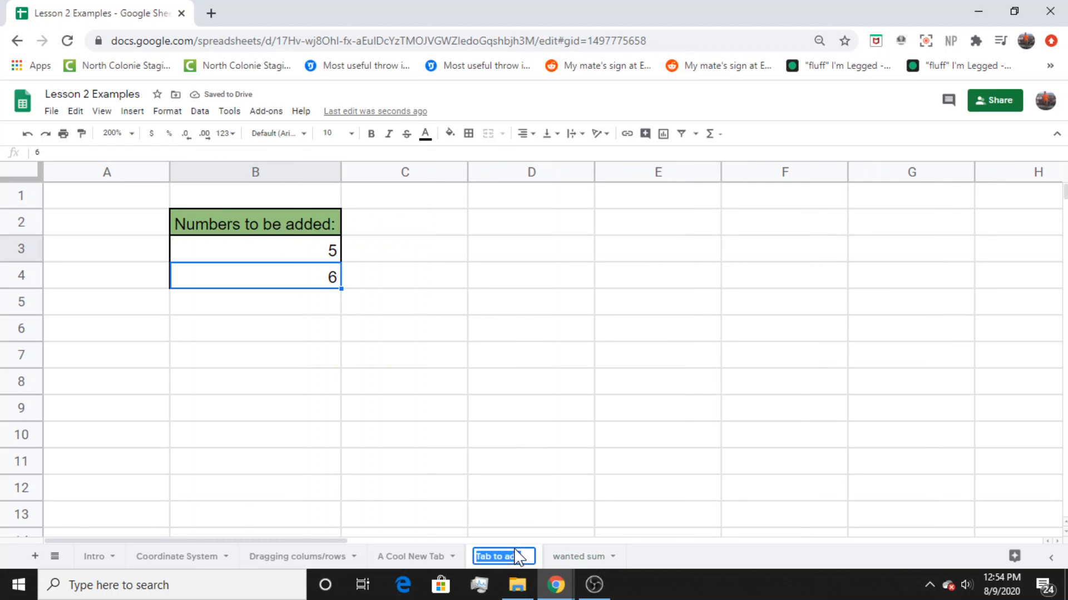
{"action": "key", "text": "BackSpace"}
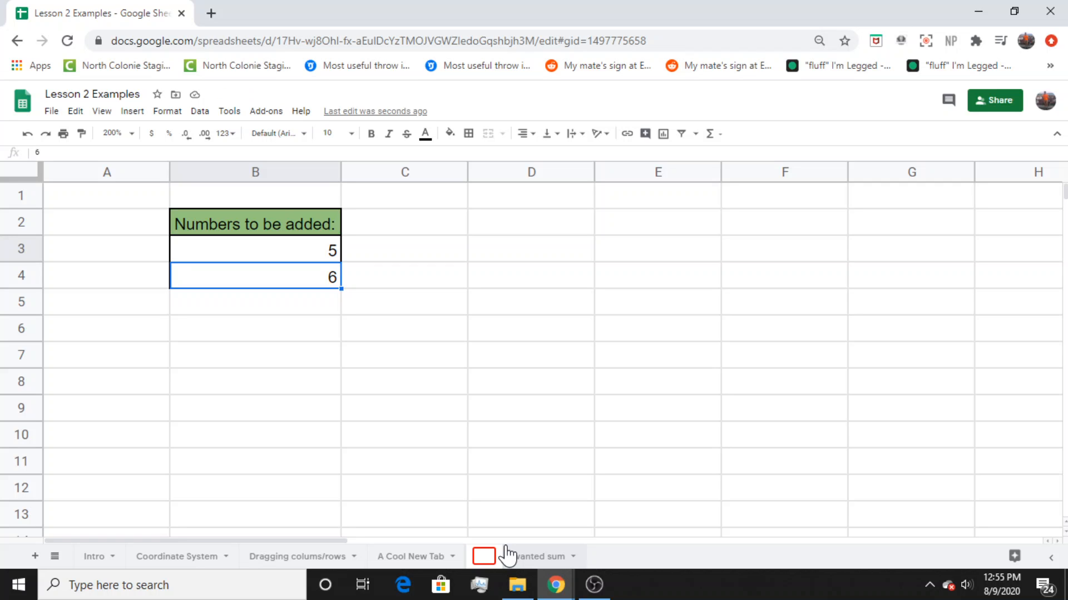
{"action": "type", "text": "HELLO"}
{"action": "left_click", "coordinate": [568, 496]}
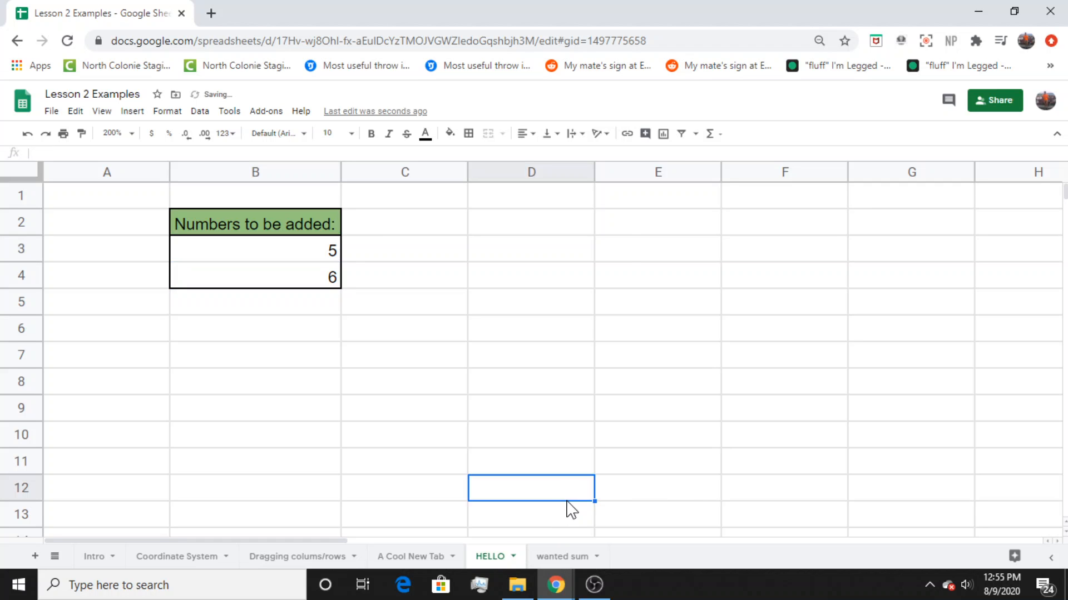
- Examine how the formula in C2 of the wanted sum sheet references the renamed sheet, and leave the cell
{"action": "left_click", "coordinate": [568, 556]}
{"action": "double_click", "coordinate": [408, 230]}
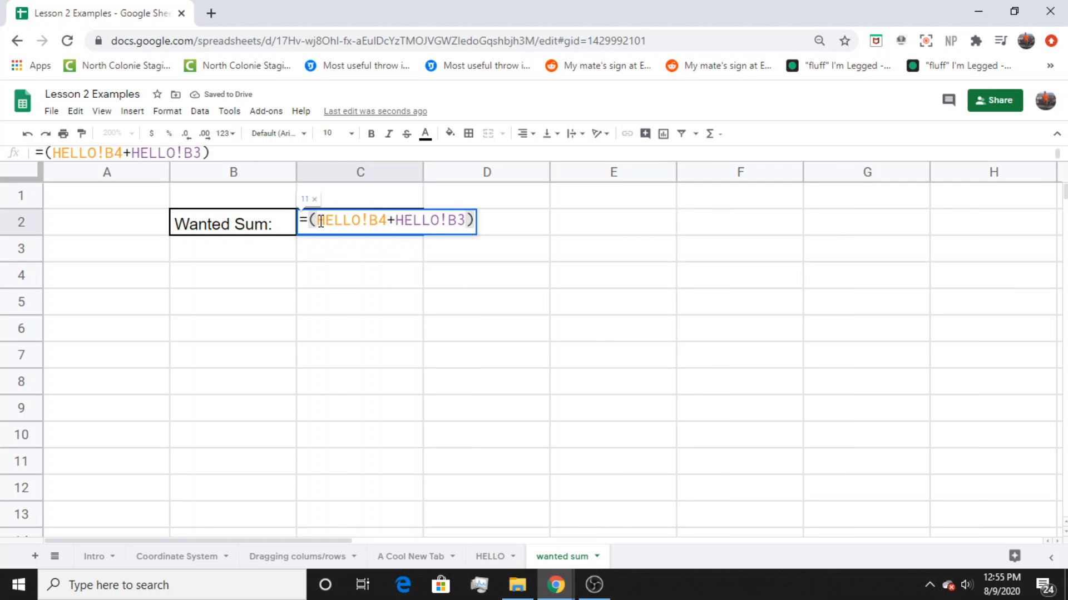
{"action": "left_click_drag", "start_coordinate": [319, 221], "coordinate": [467, 222]}
{"action": "left_click", "coordinate": [468, 222]}
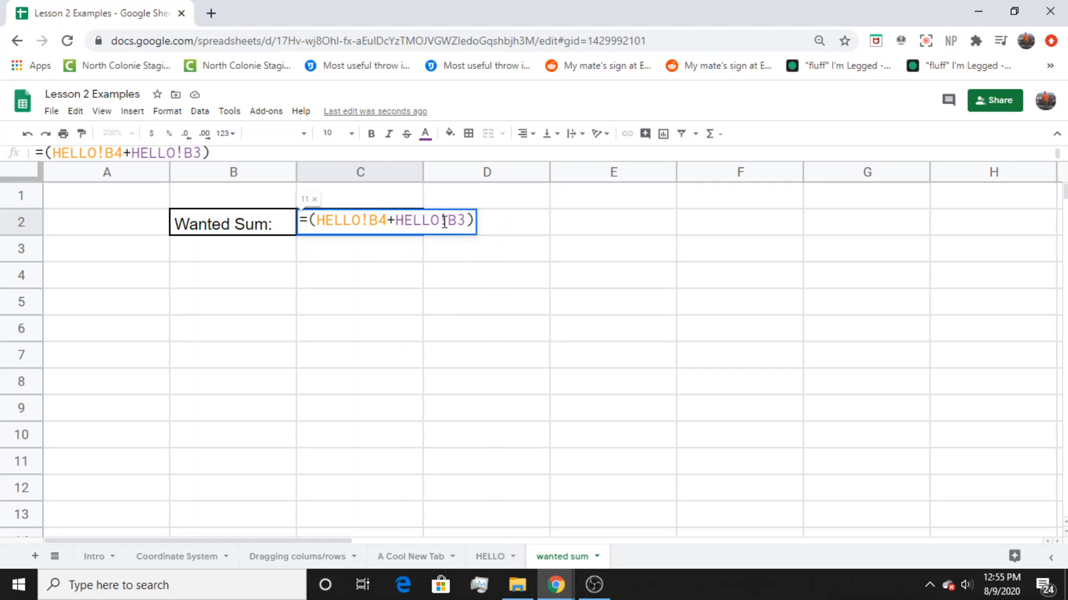
{"action": "left_click_drag", "start_coordinate": [444, 221], "coordinate": [472, 221]}
{"action": "left_click", "coordinate": [472, 220]}
{"action": "key", "text": "Tab"}
{"action": "left_click", "coordinate": [507, 267]}
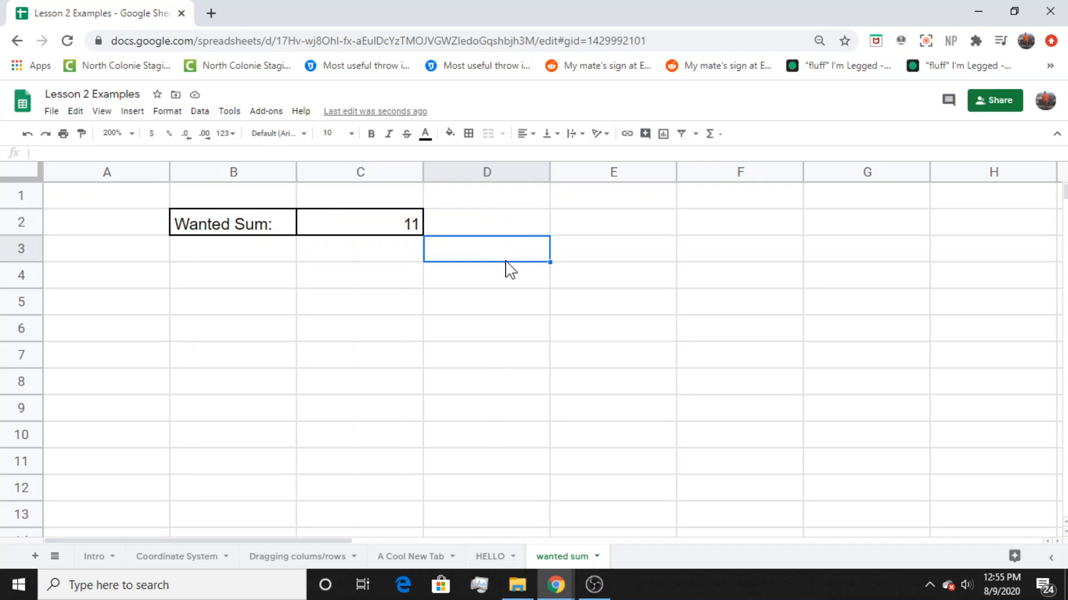